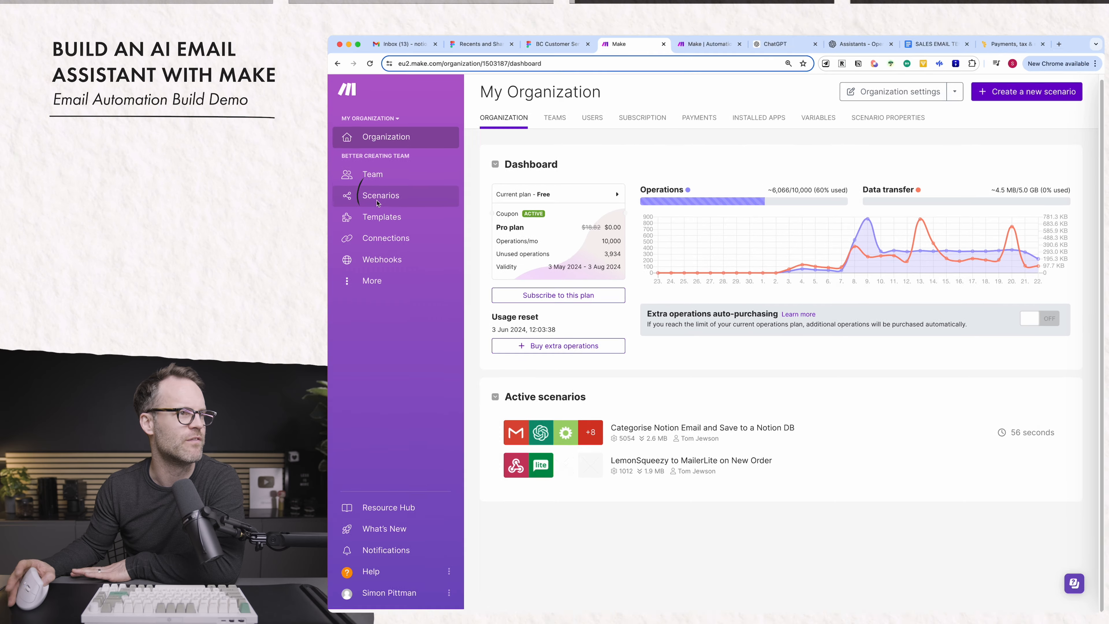
# Open the "Categorise Notion Email and Save to a Notion DB" scenario diagram for editing and inspect its starting Gmail module.
pyautogui.click(379, 190)
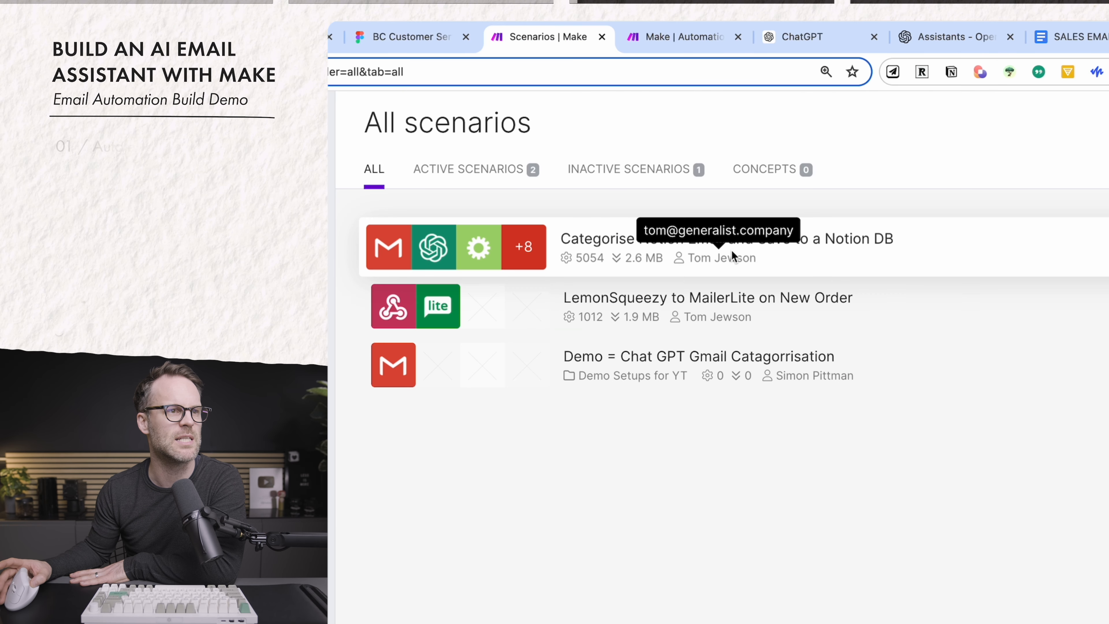
pyautogui.click(1046, 252)
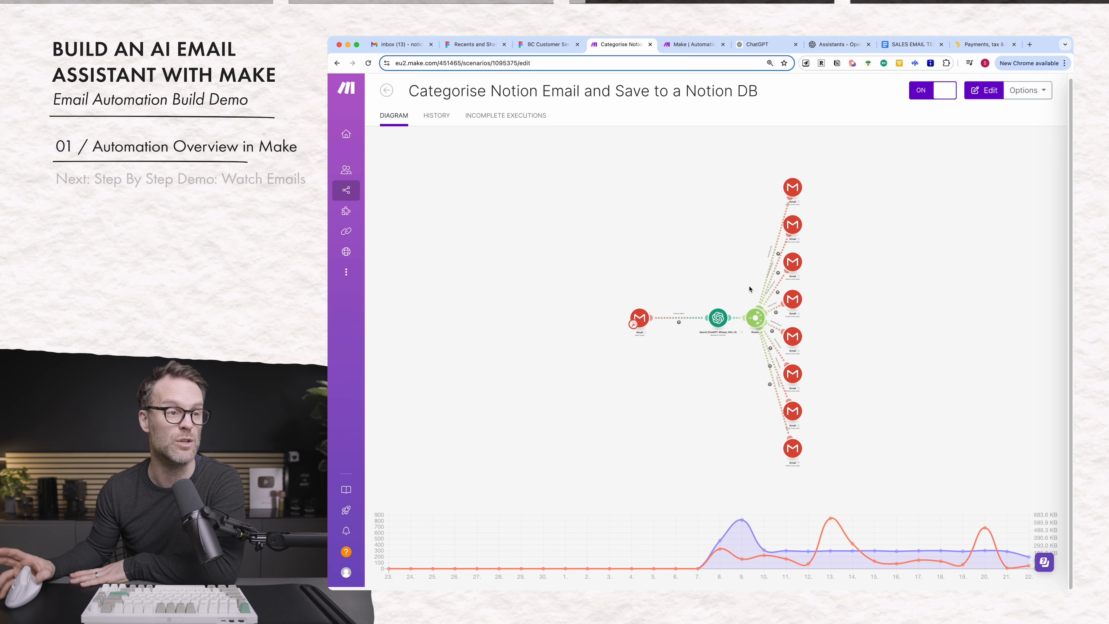
pyautogui.click(749, 289)
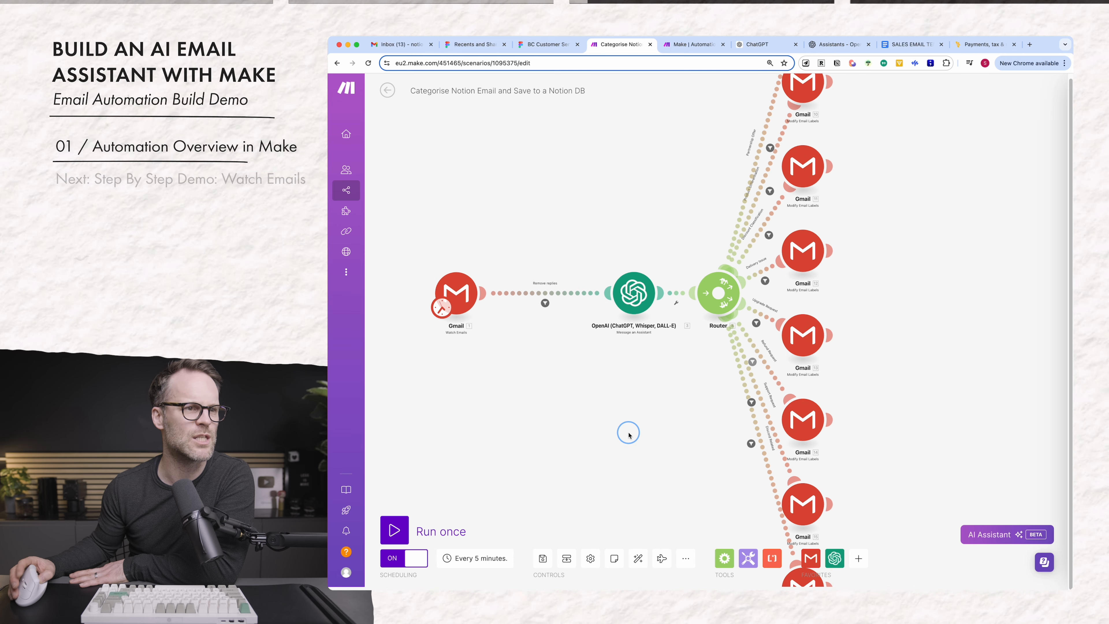
pyautogui.click(466, 298)
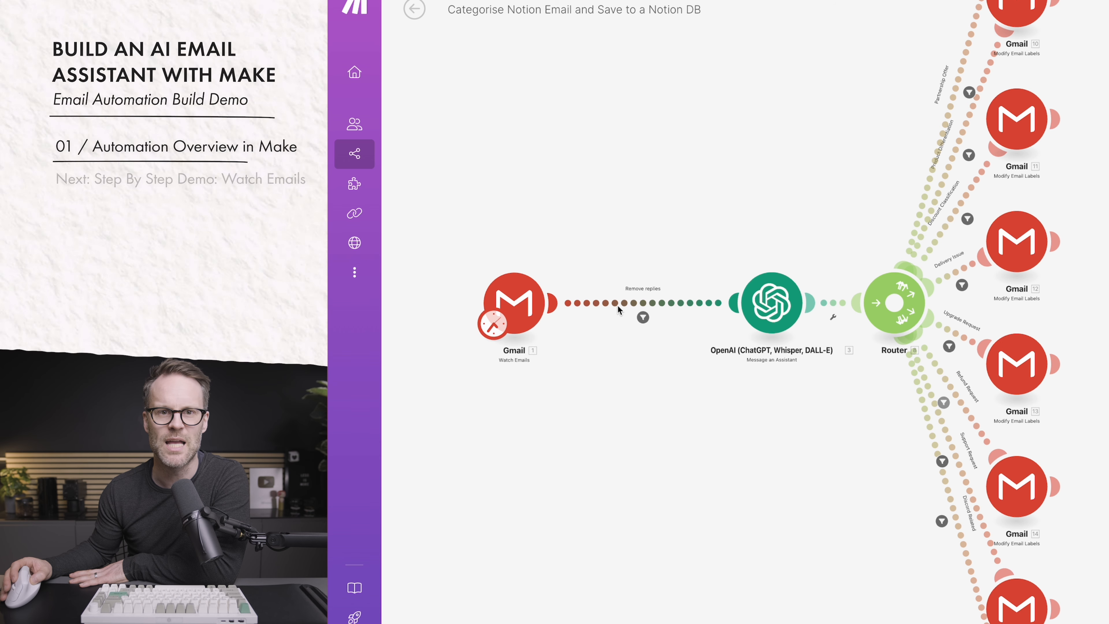
# Review the OpenAI module's message mapping and the assistants available to it, and close its settings.
pyautogui.click(771, 306)
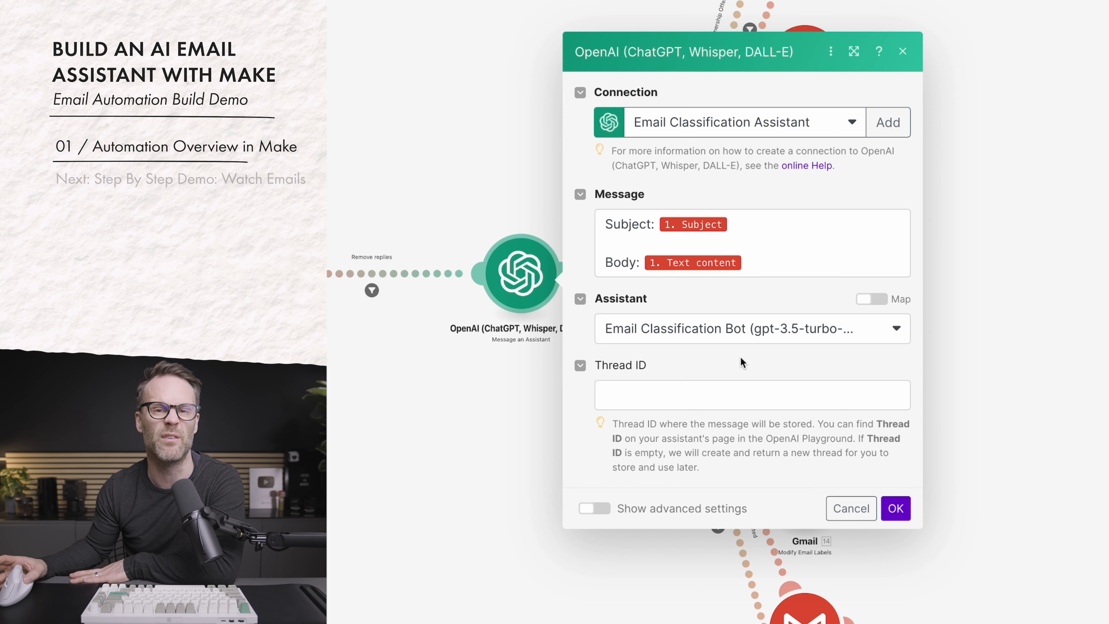
pyautogui.click(885, 328)
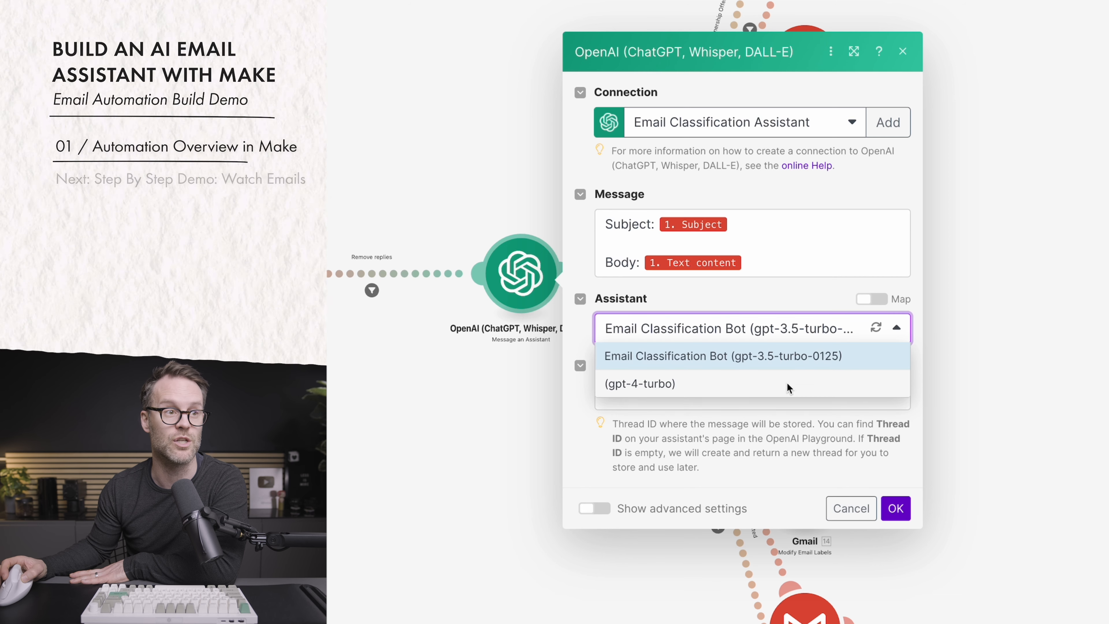
pyautogui.click(1001, 321)
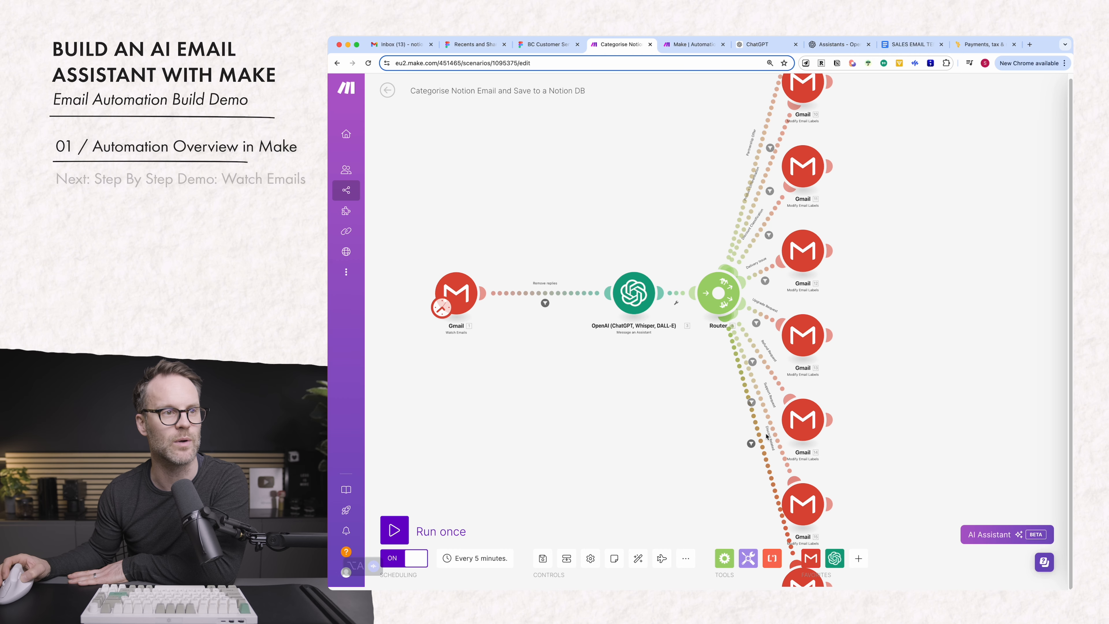
# Check the BC Customer Service Workflow board in Figma and the settings of the Delivery Issue route's Gmail module in Make.
pyautogui.click(572, 46)
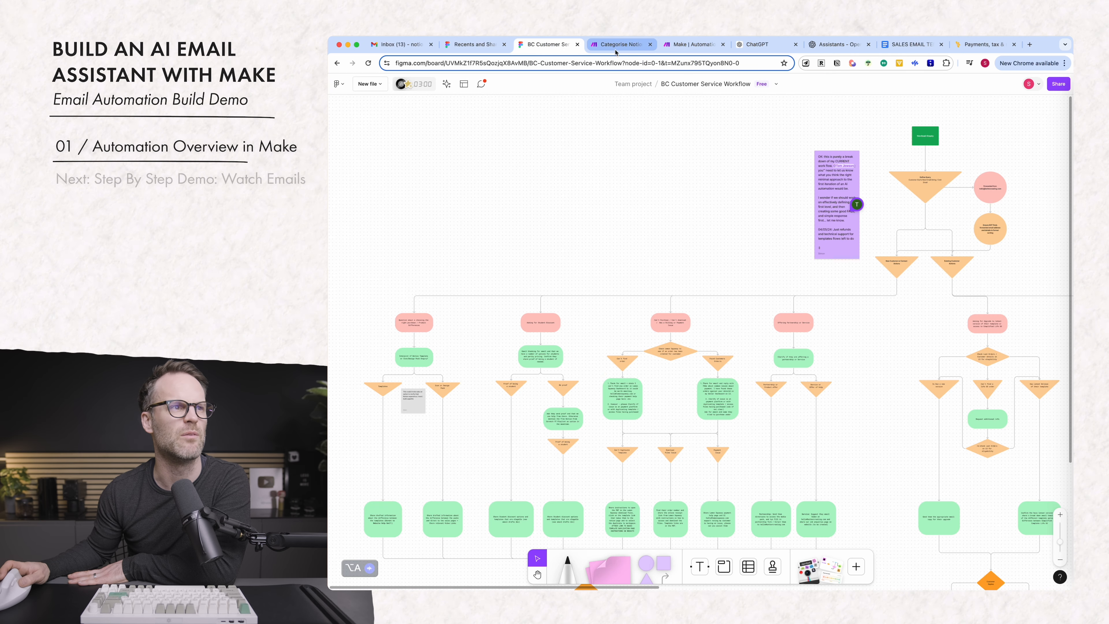
pyautogui.click(626, 46)
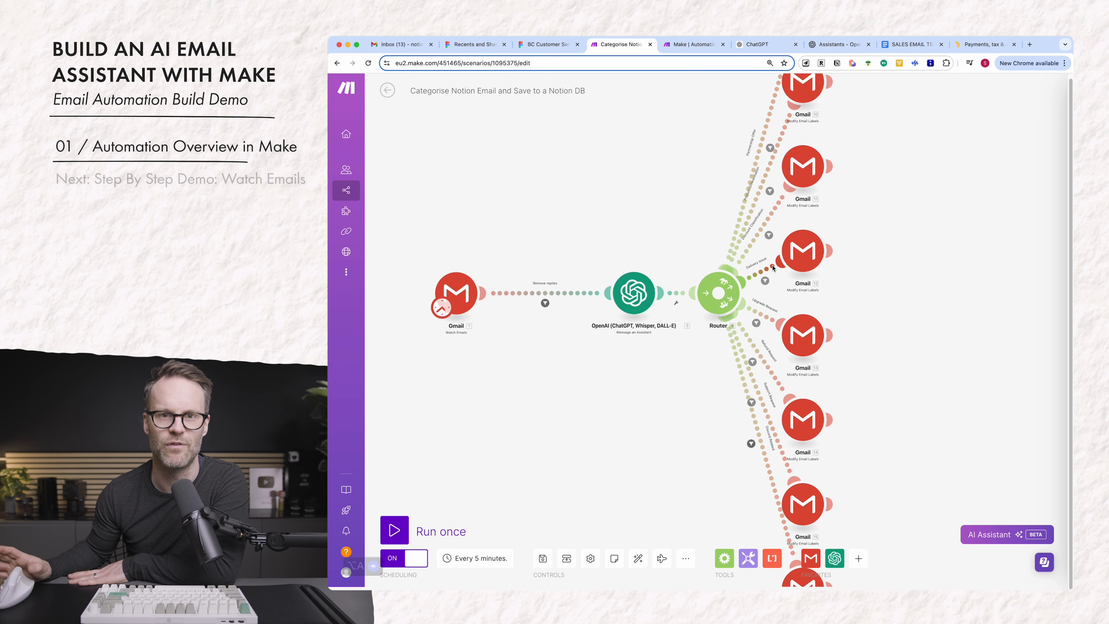
pyautogui.click(807, 252)
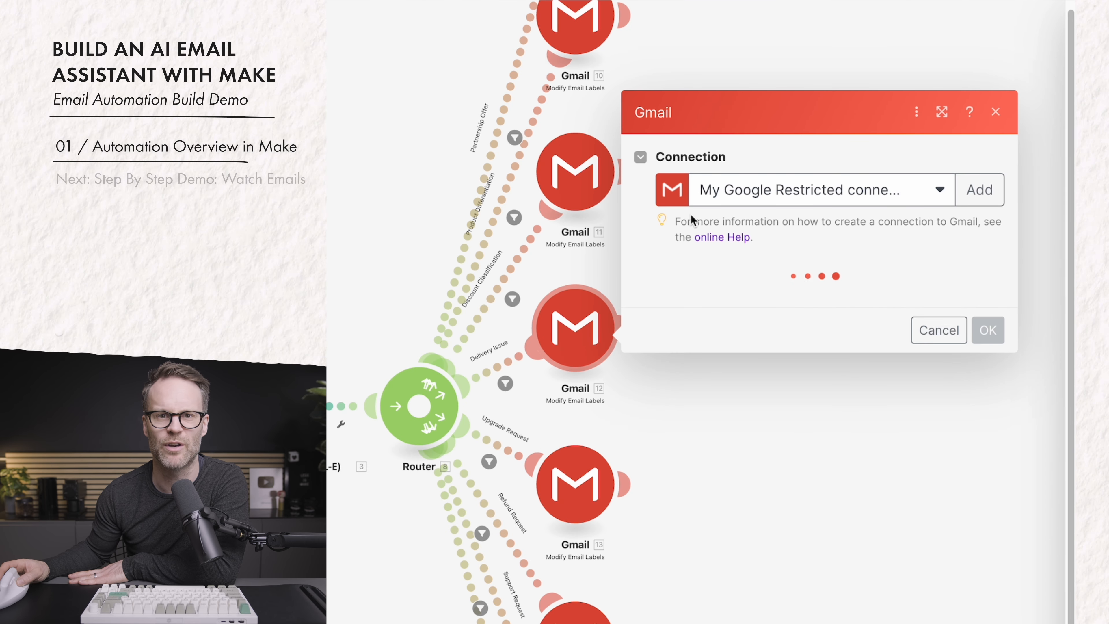
pyautogui.click(368, 325)
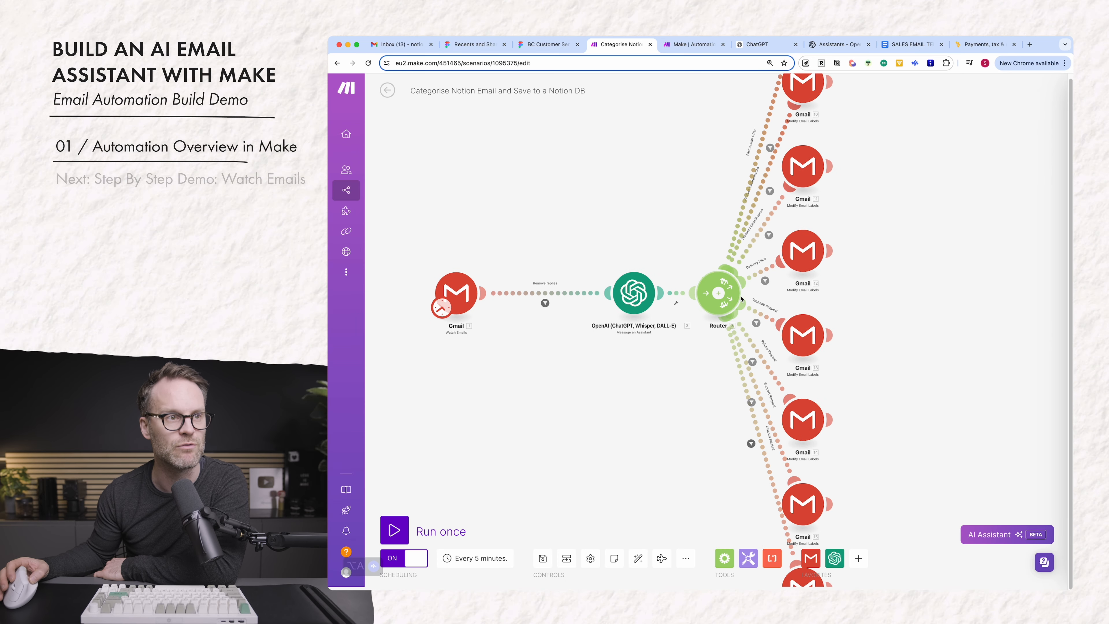
pyautogui.click(801, 183)
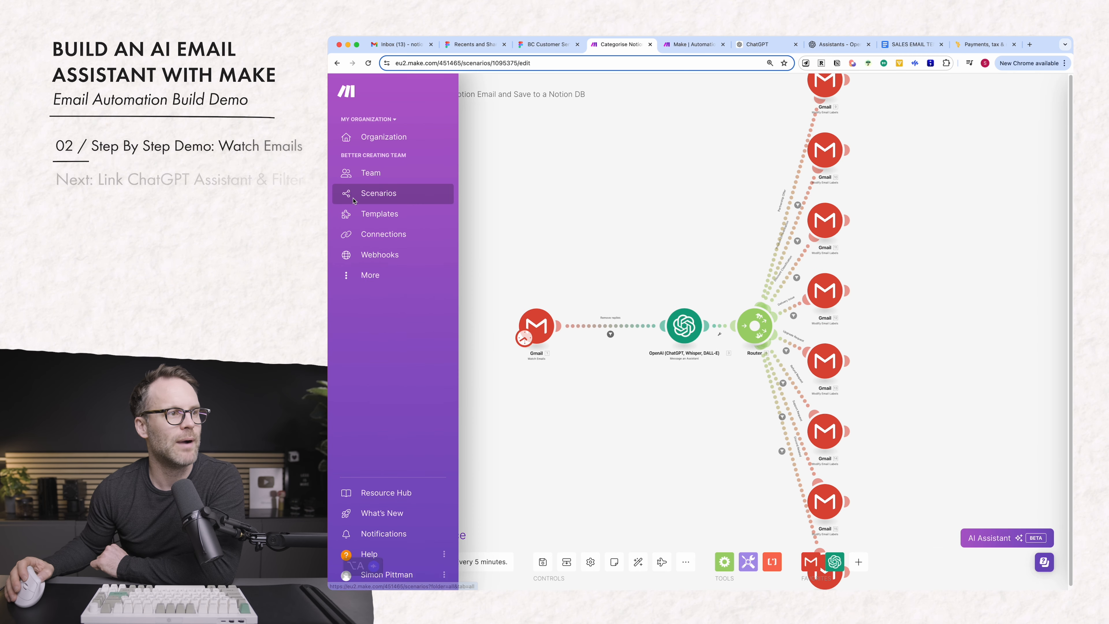
# Open the scenario "Demo = Chat GPT Gmail Catagorrisation" and add a Gmail Watch Emails trigger.
pyautogui.click(354, 200)
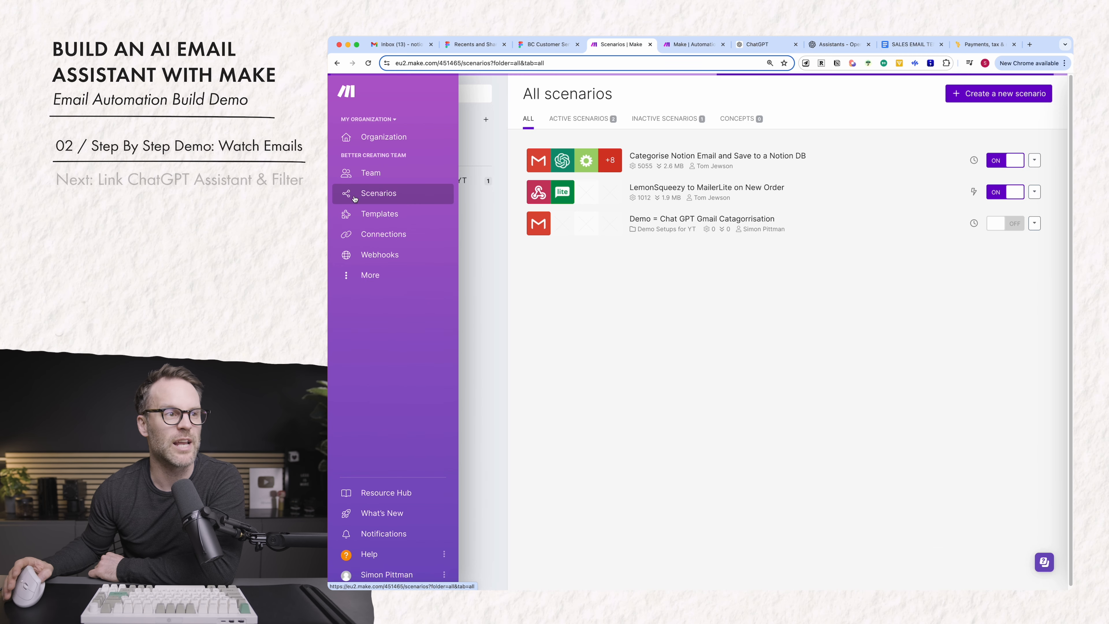
pyautogui.click(674, 225)
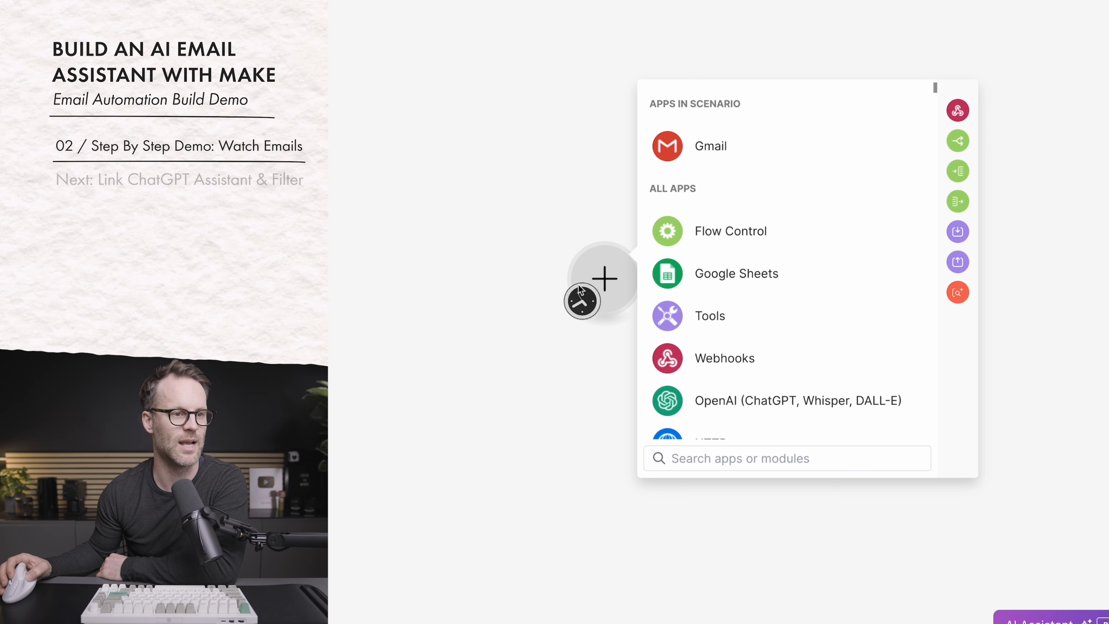
pyautogui.click(666, 158)
pyautogui.click(735, 233)
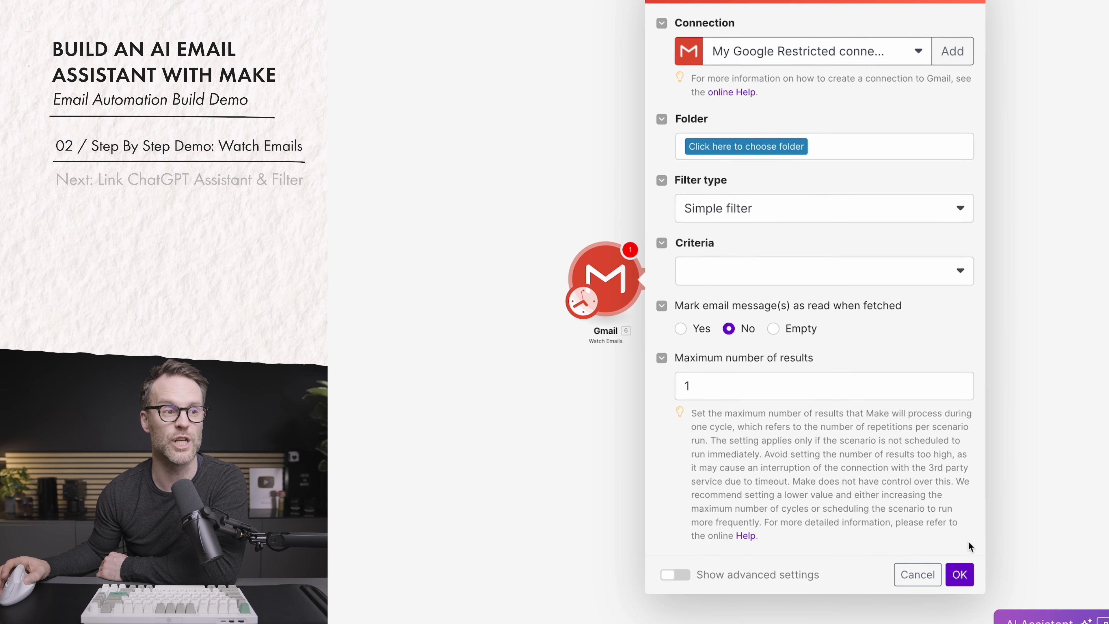
# Keep My Google Restricted connection for the Gmail trigger and look at the form for adding a new connection.
pyautogui.click(894, 56)
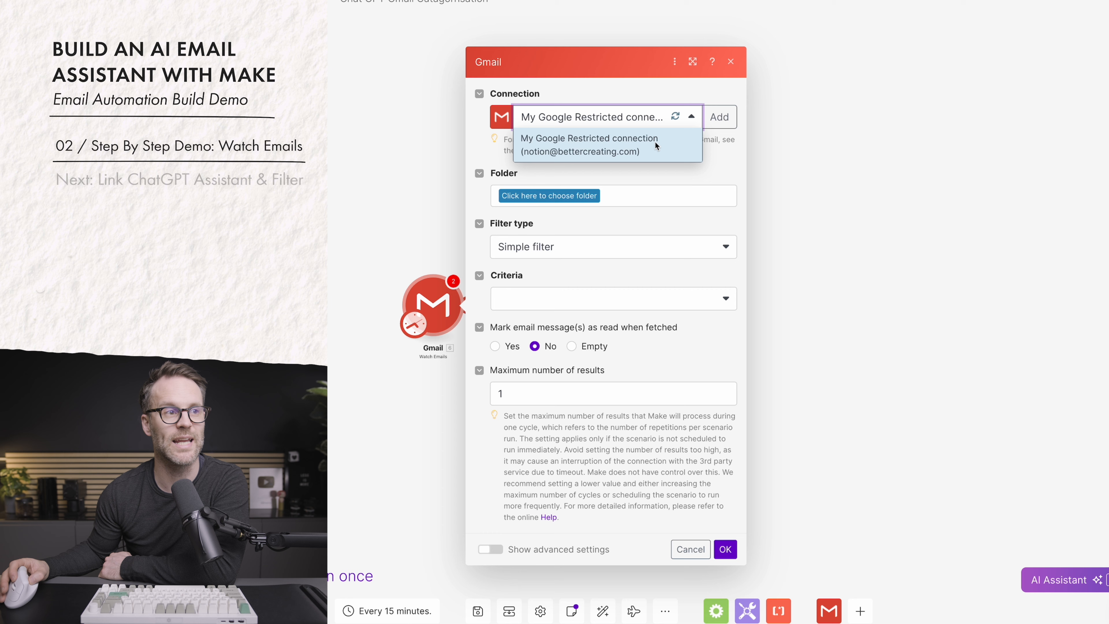
pyautogui.click(634, 148)
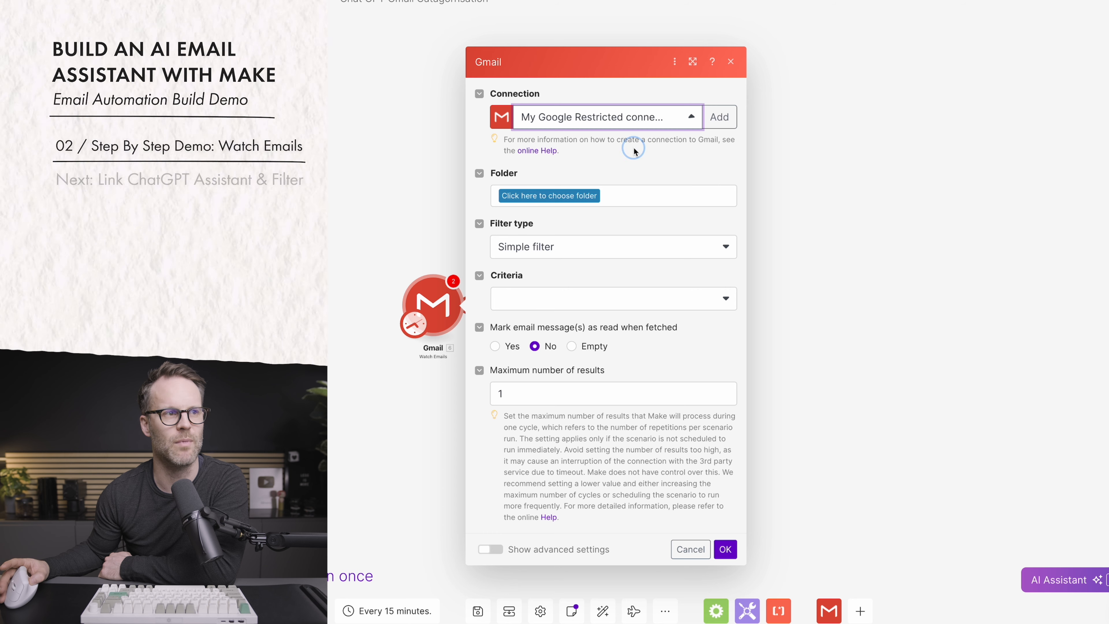
pyautogui.click(721, 125)
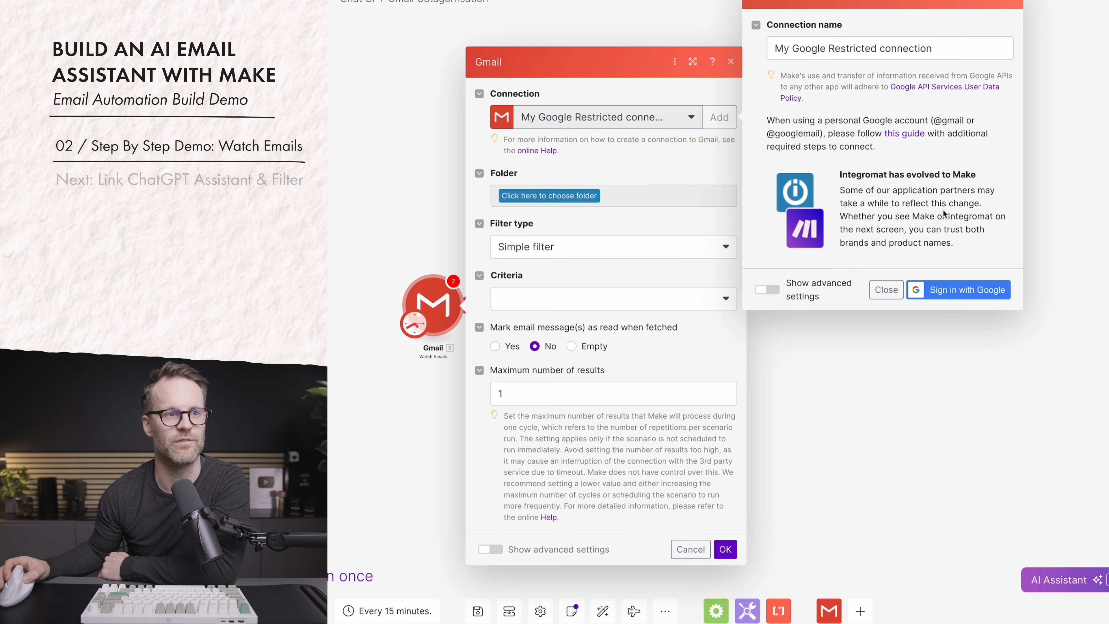
pyautogui.click(814, 315)
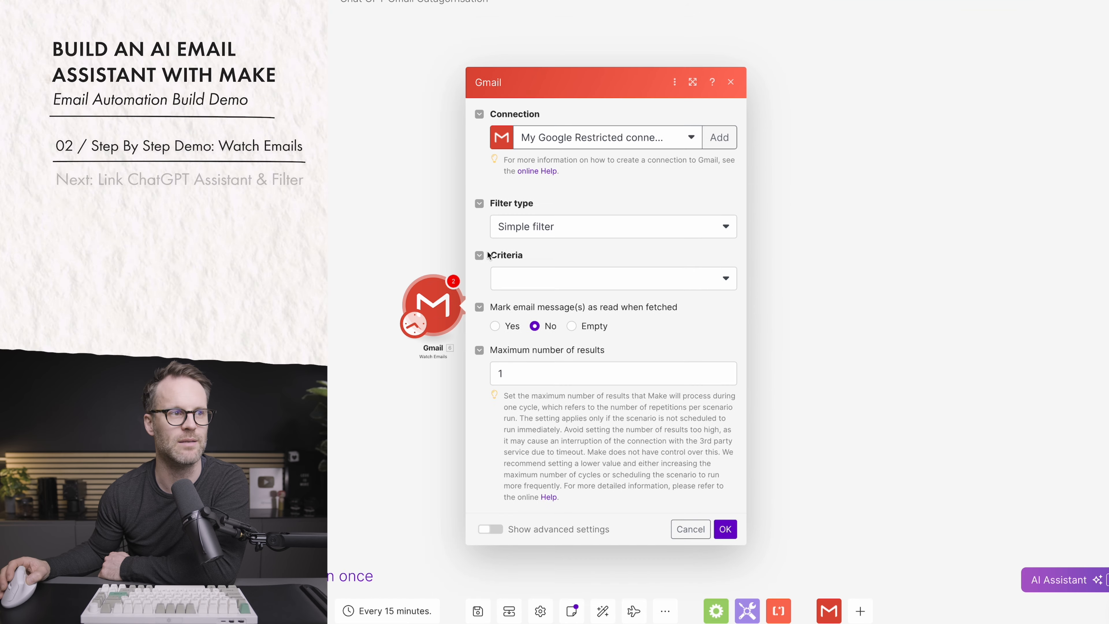
# Configure the Gmail trigger to watch the All Mail folder with a simple filter and All emails criteria, starting from now on.
pyautogui.click(577, 197)
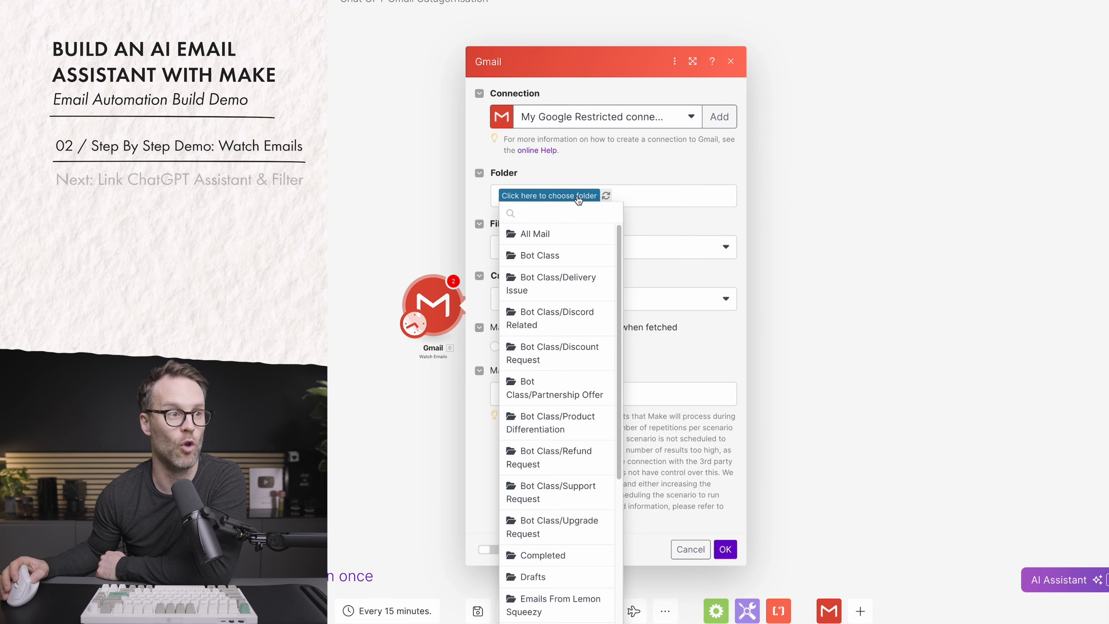
pyautogui.click(537, 233)
pyautogui.click(575, 253)
pyautogui.click(585, 268)
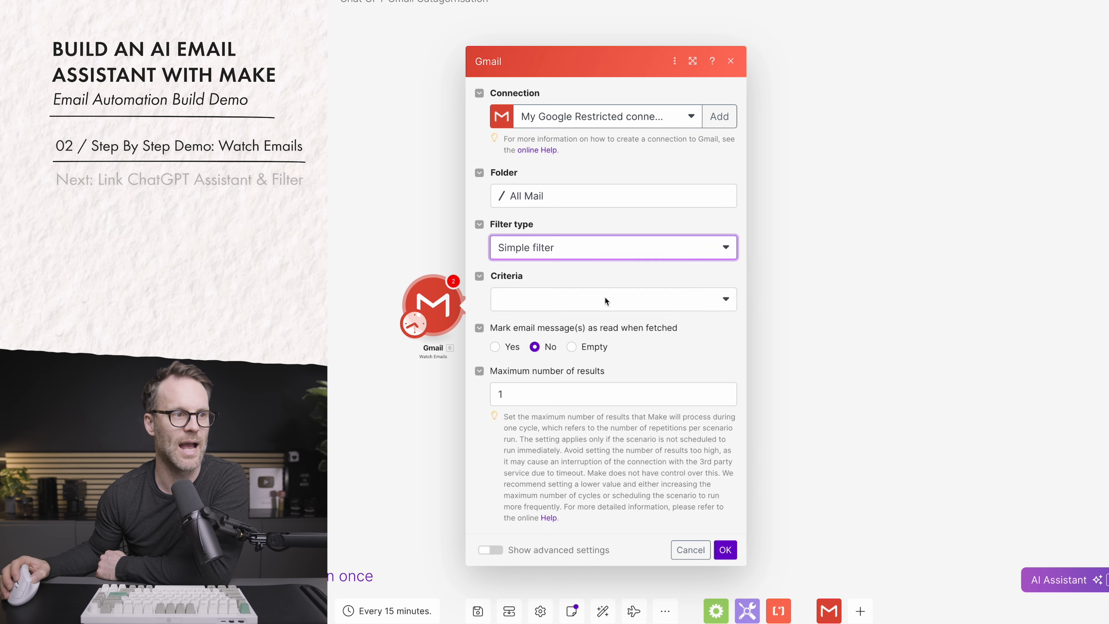
pyautogui.click(597, 299)
pyautogui.click(517, 321)
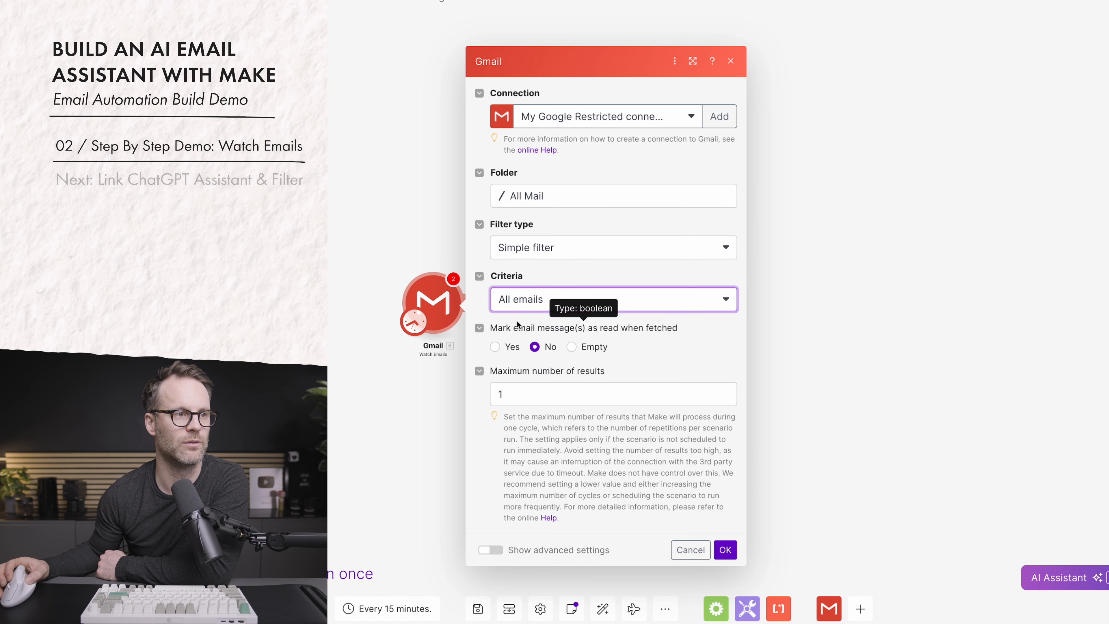
pyautogui.click(725, 554)
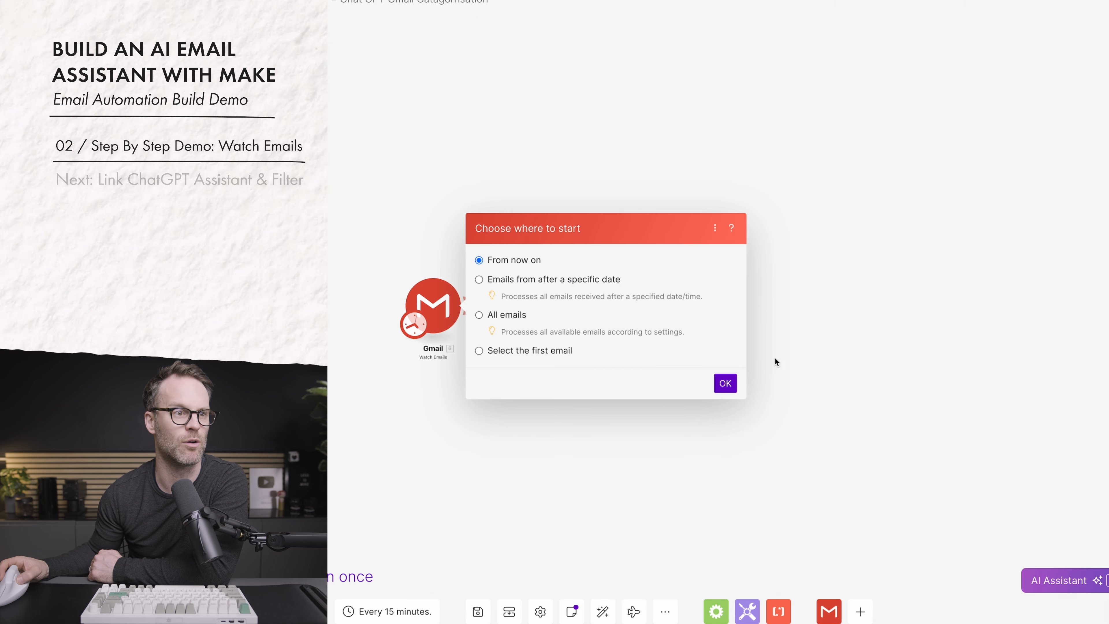
pyautogui.click(720, 384)
# Add an OpenAI Message an Assistant module after the Gmail trigger, using the Email Classification Assistant connection.
pyautogui.click(469, 305)
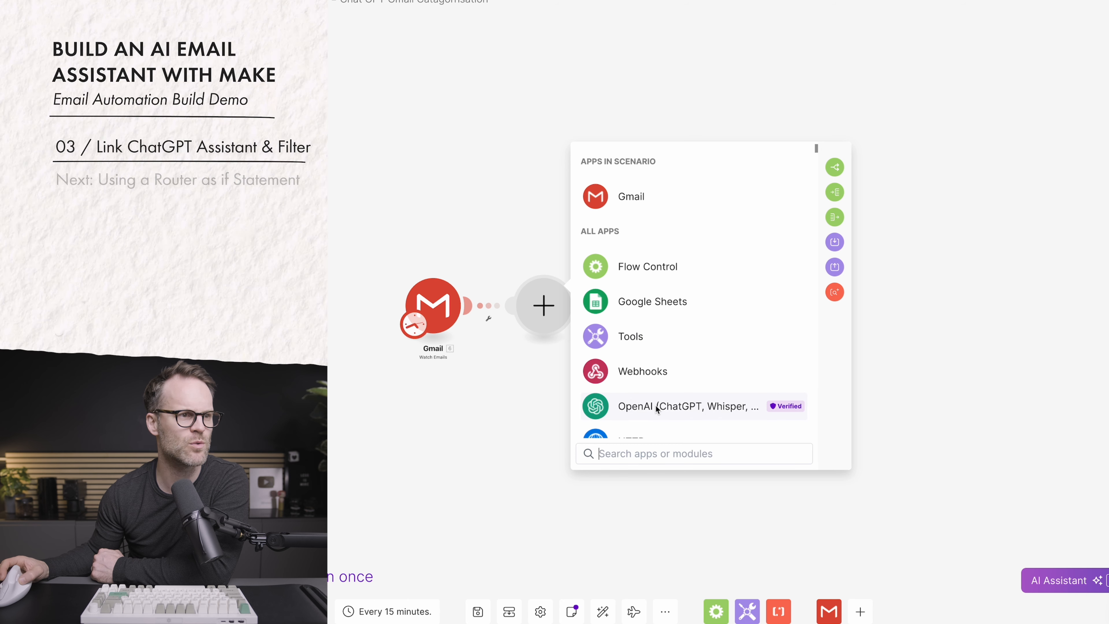
pyautogui.click(655, 405)
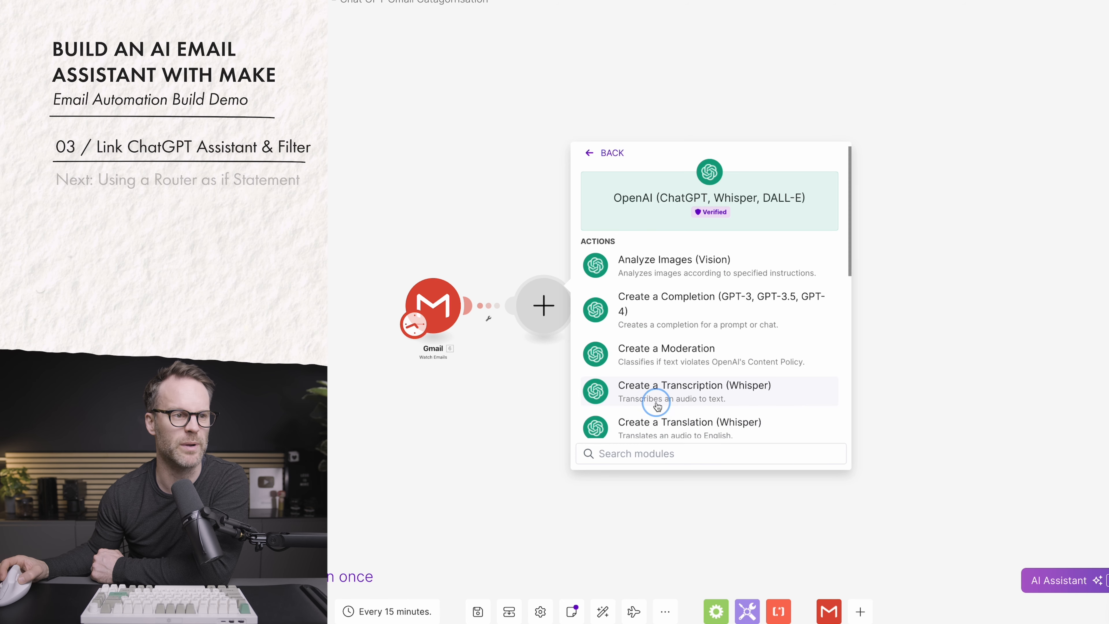
pyautogui.scroll(-5, 690, 341)
pyautogui.scroll(-4, 690, 341)
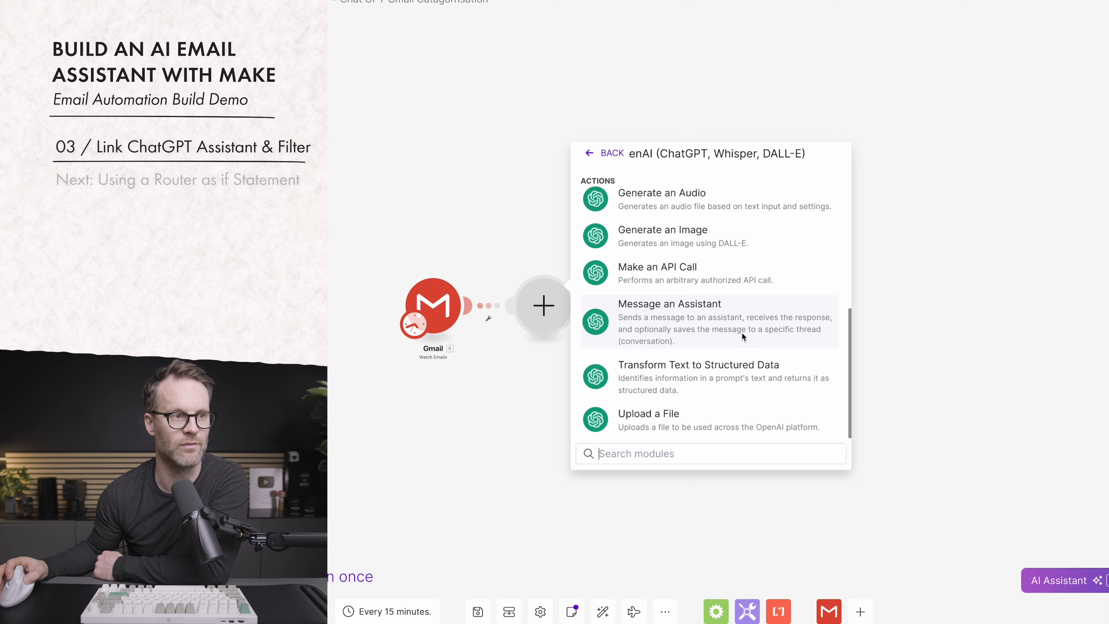
pyautogui.click(735, 338)
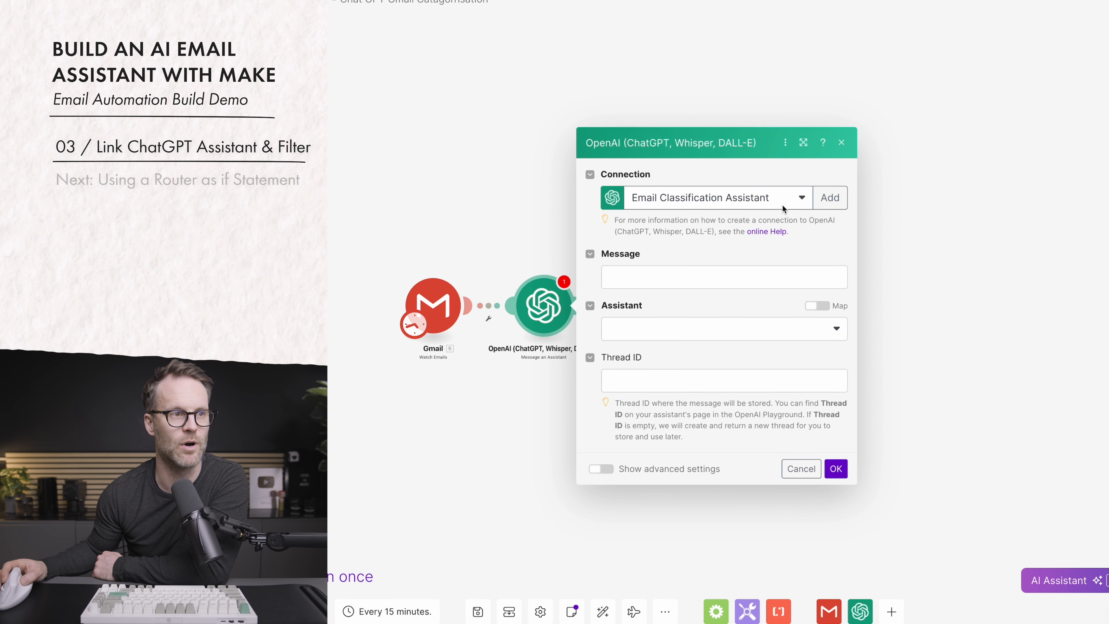
pyautogui.click(794, 199)
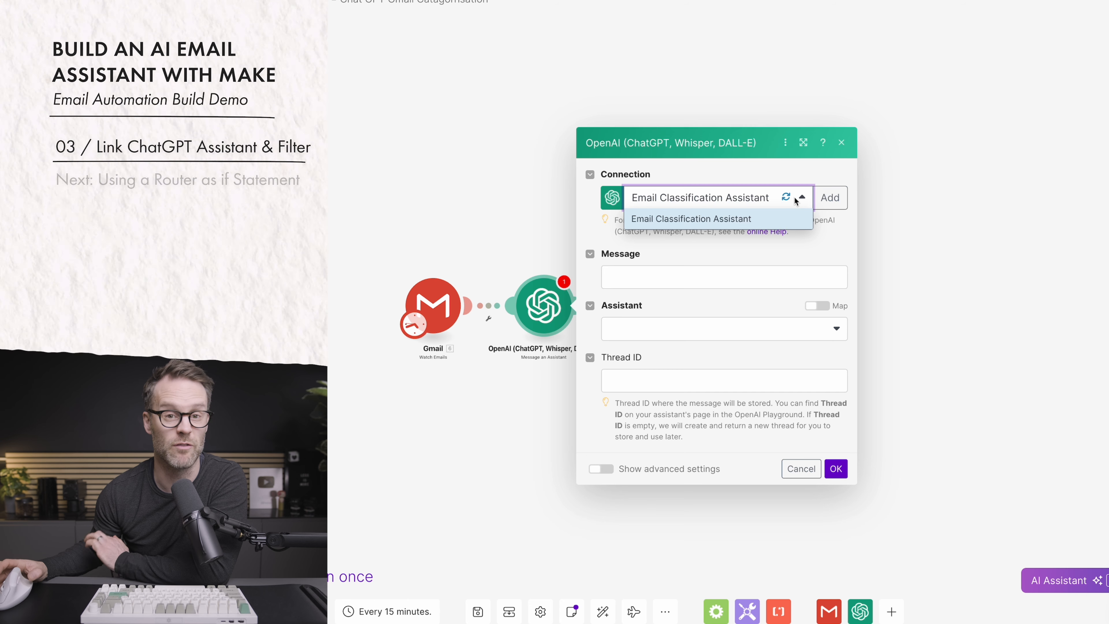
pyautogui.click(743, 198)
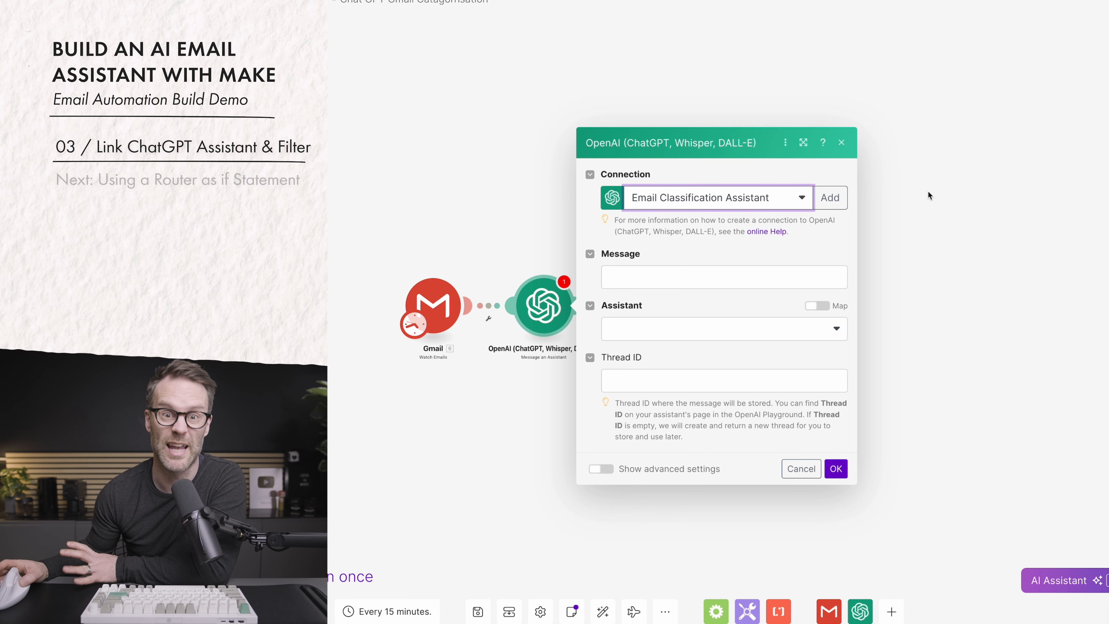
# Write the message as "Subject:" with Gmail's Subject and "Body:" with its Text content, and select Email Classification Bot (gpt-3.5-turbo-0125) as assistant.
pyautogui.click(716, 277)
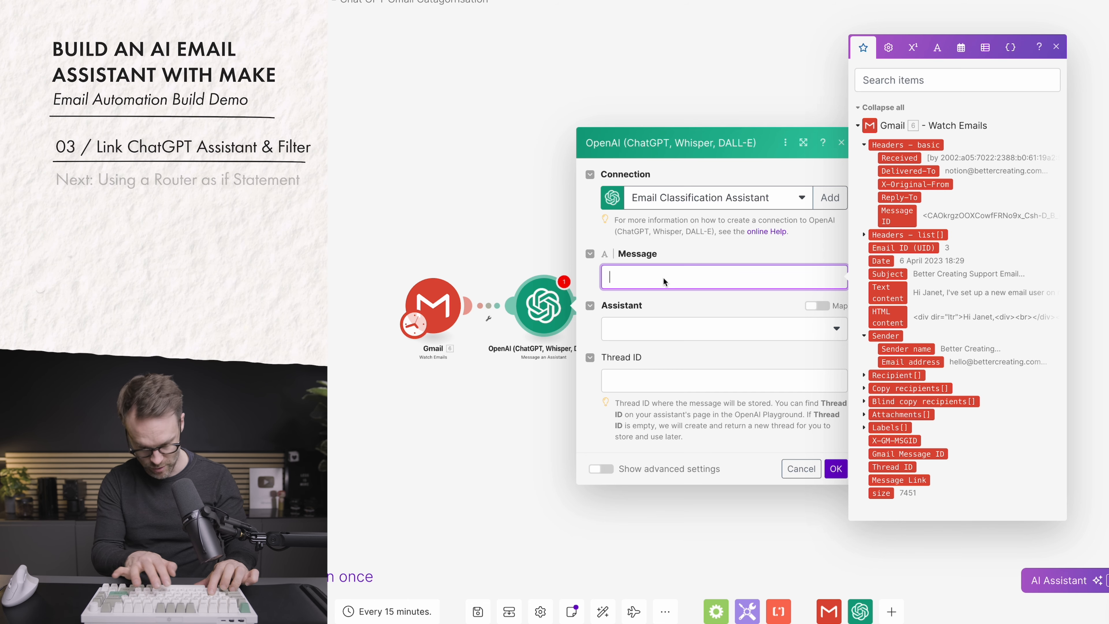
pyautogui.write('Subject:')
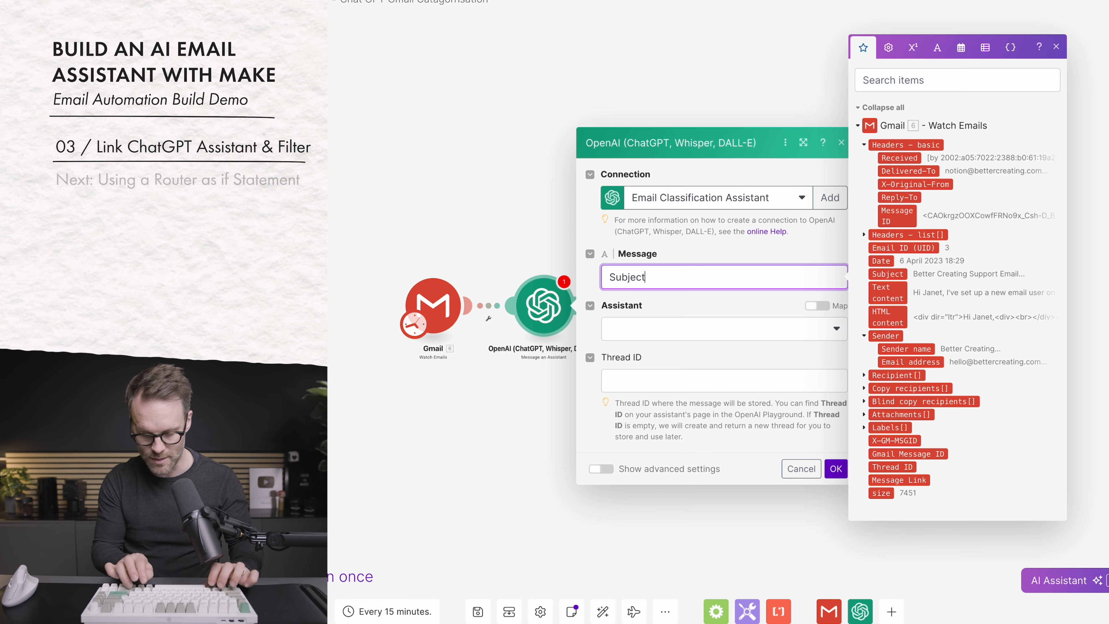
pyautogui.click(897, 276)
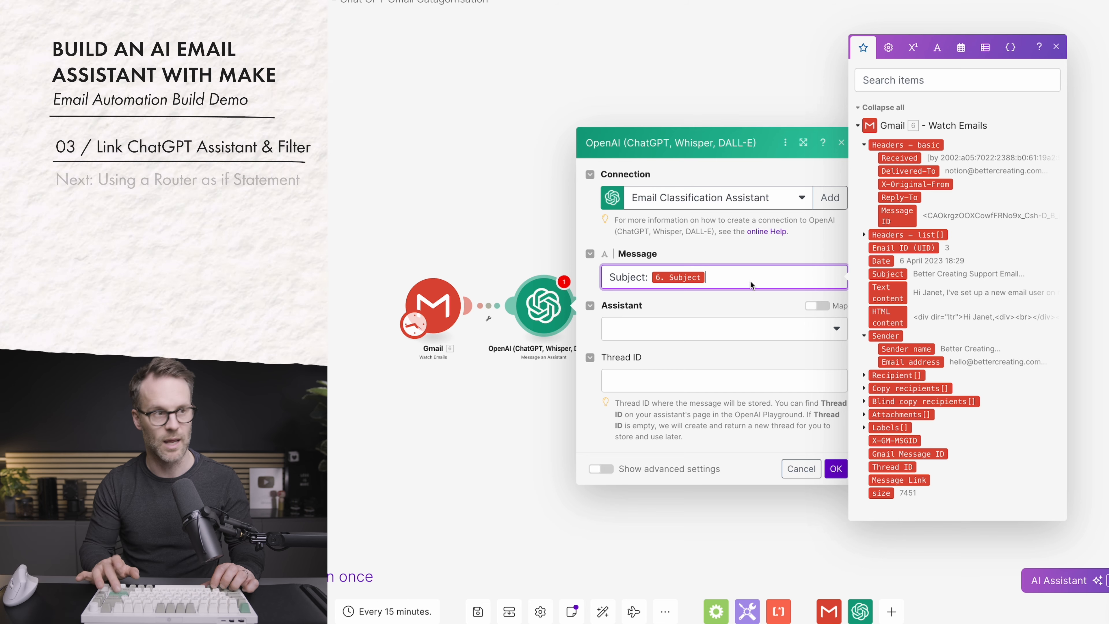
pyautogui.hotkey('shift', 'Return')
pyautogui.hotkey('shift', 'Return')
pyautogui.write('Body:')
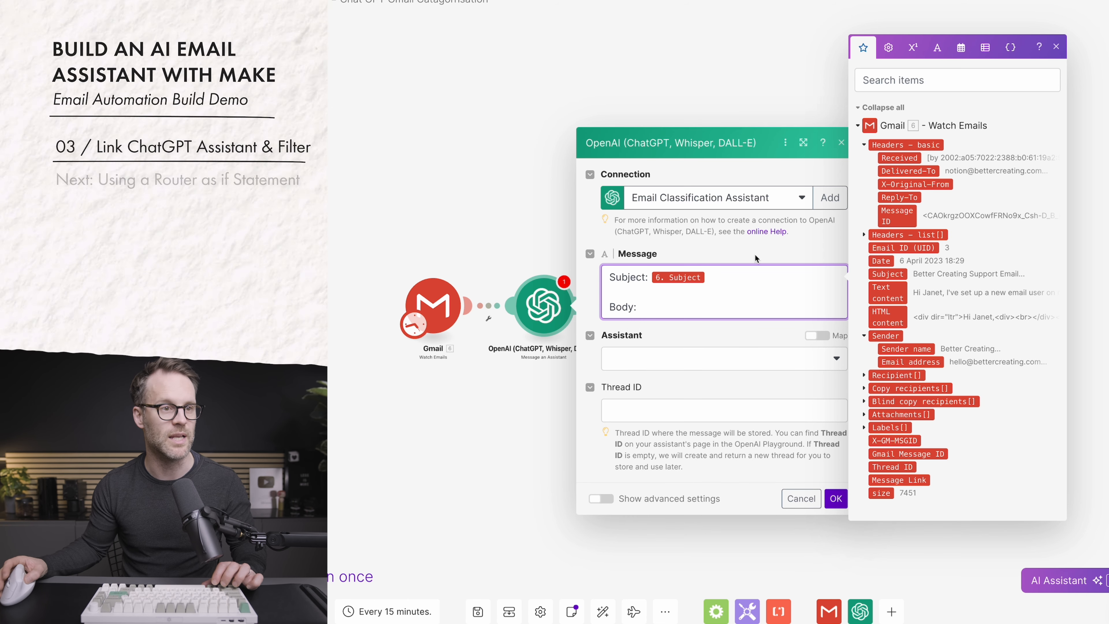
pyautogui.click(902, 293)
pyautogui.click(804, 361)
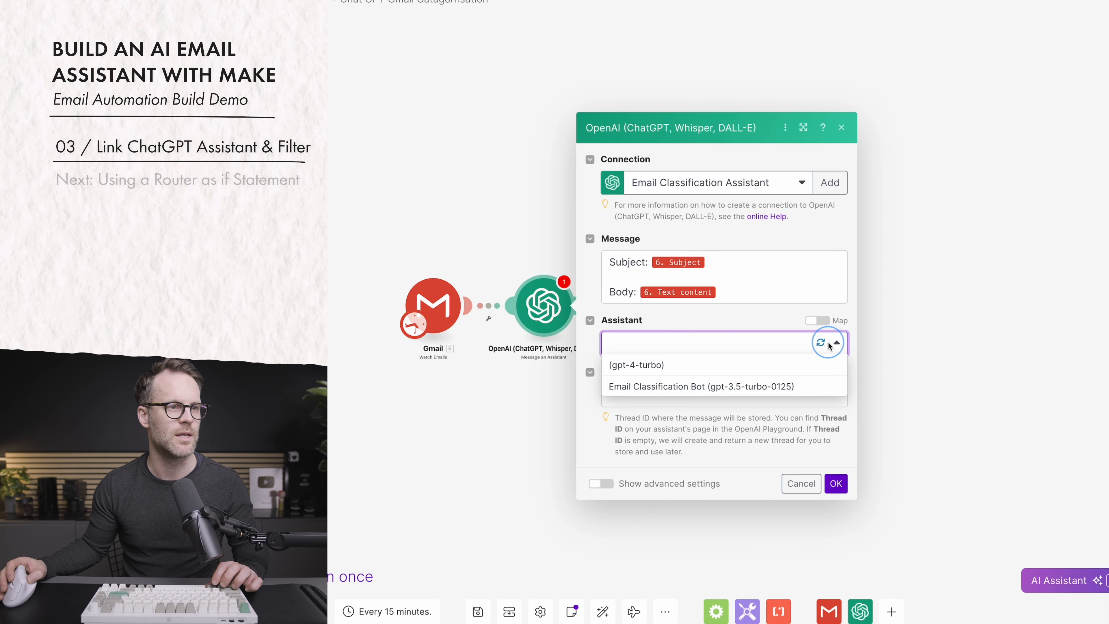
pyautogui.click(725, 387)
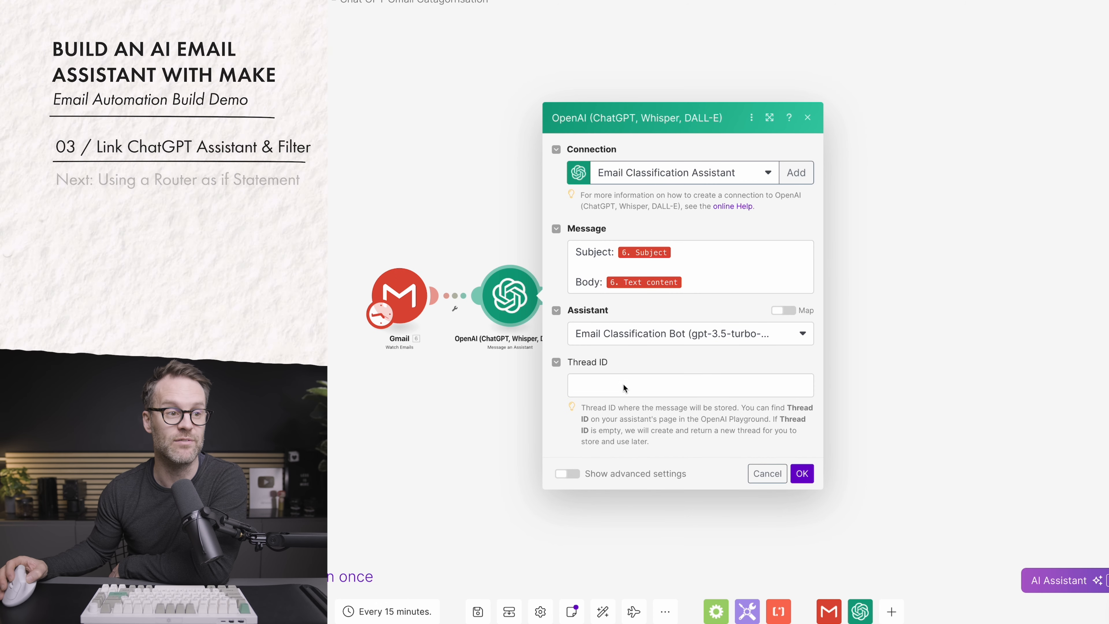
# Save the OpenAI module, space it farther from the Gmail trigger, and label a filter between them "Filter out replies".
pyautogui.click(803, 473)
pyautogui.moveTo(535, 298); pyautogui.dragTo(667, 299)
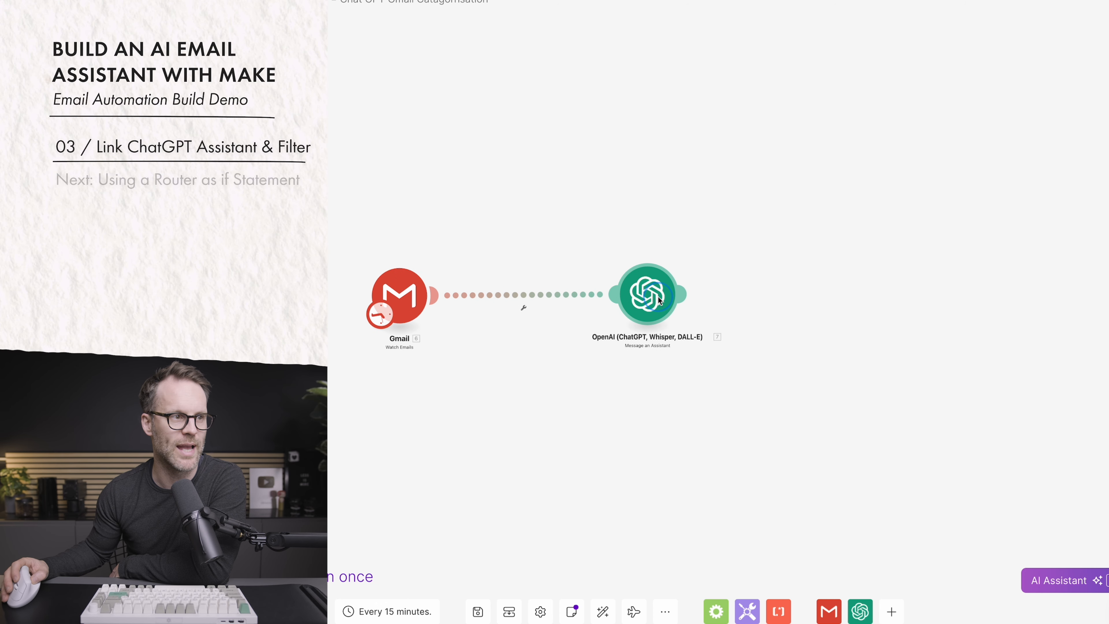
pyautogui.click(520, 308)
pyautogui.click(534, 322)
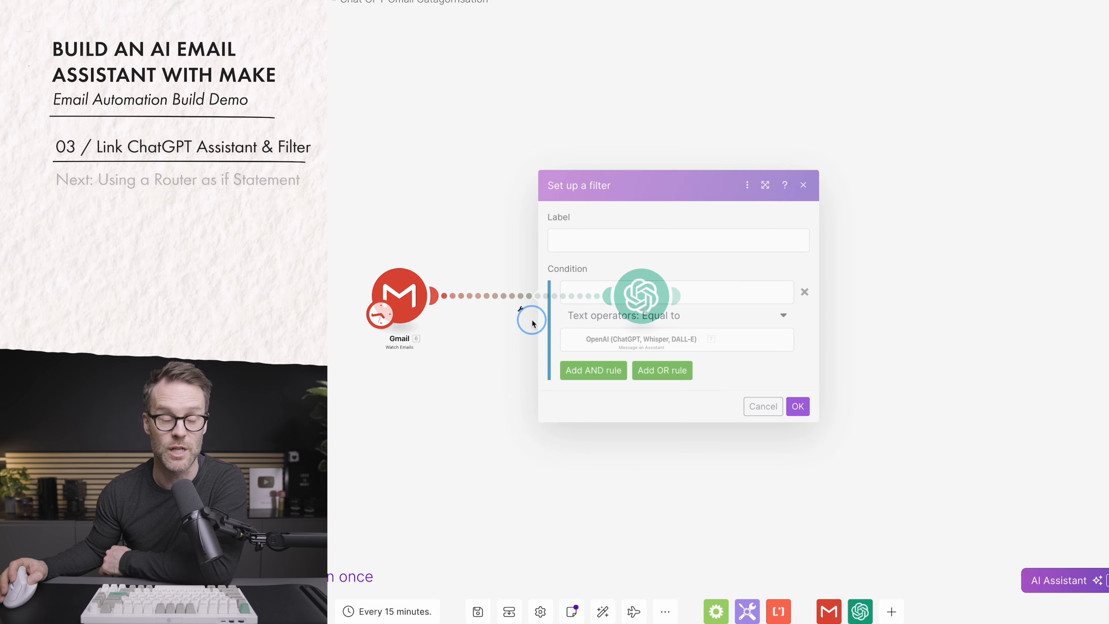
pyautogui.click(588, 242)
pyautogui.write('Finter ')
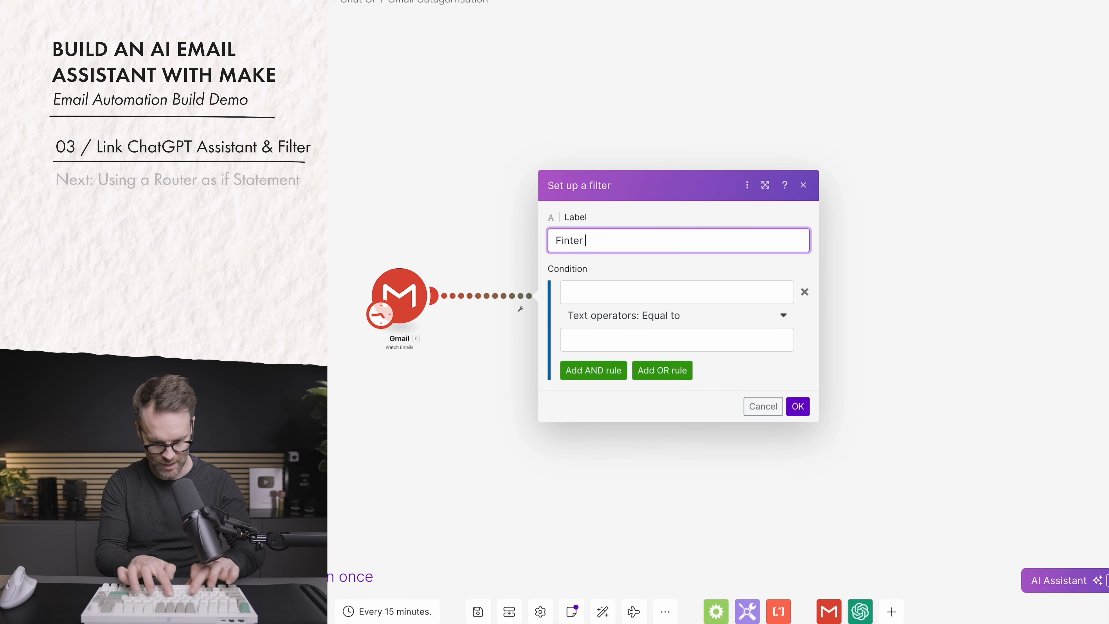
pyautogui.write('out replies')
# Set the filter condition to Gmail's Subject does not start with (case insensitive) "re:" and save the filter.
pyautogui.click(619, 292)
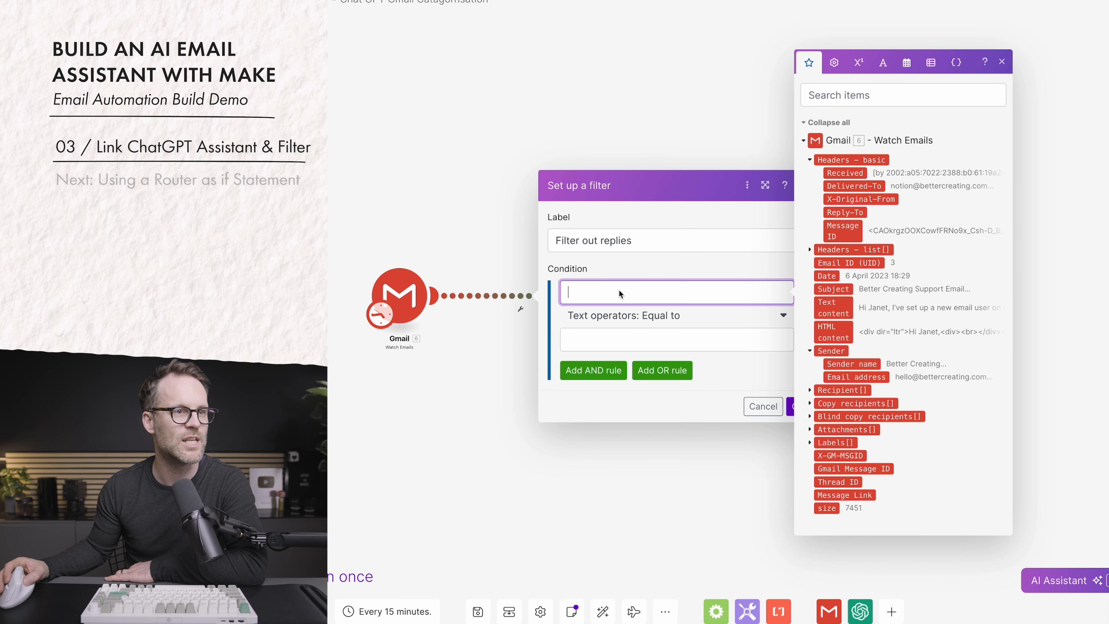
pyautogui.click(832, 288)
pyautogui.click(676, 315)
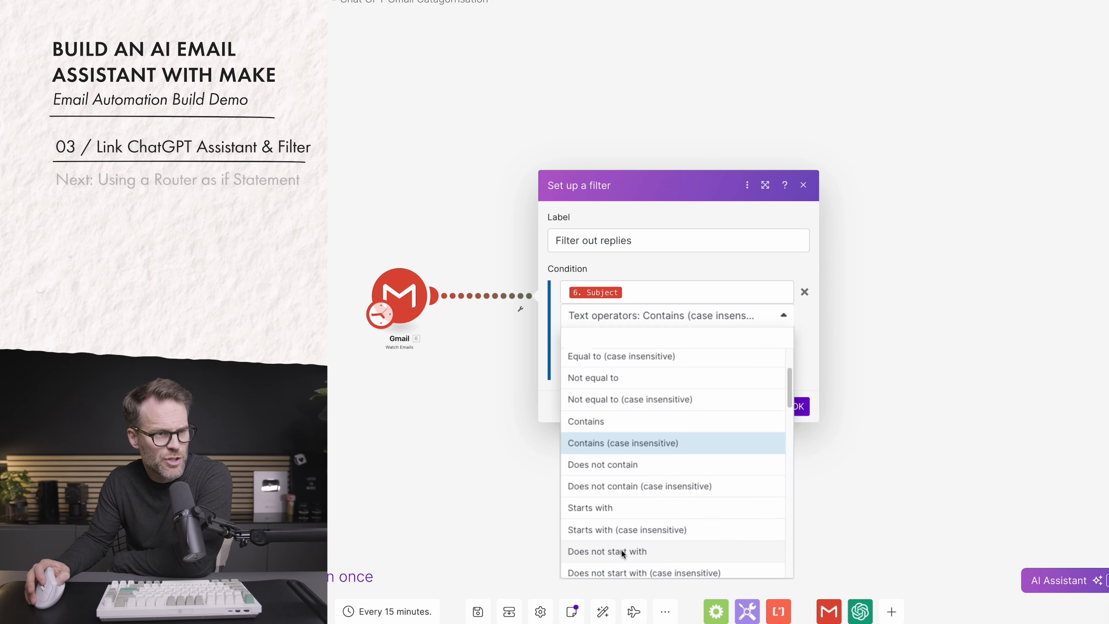
pyautogui.click(621, 549)
pyautogui.click(667, 315)
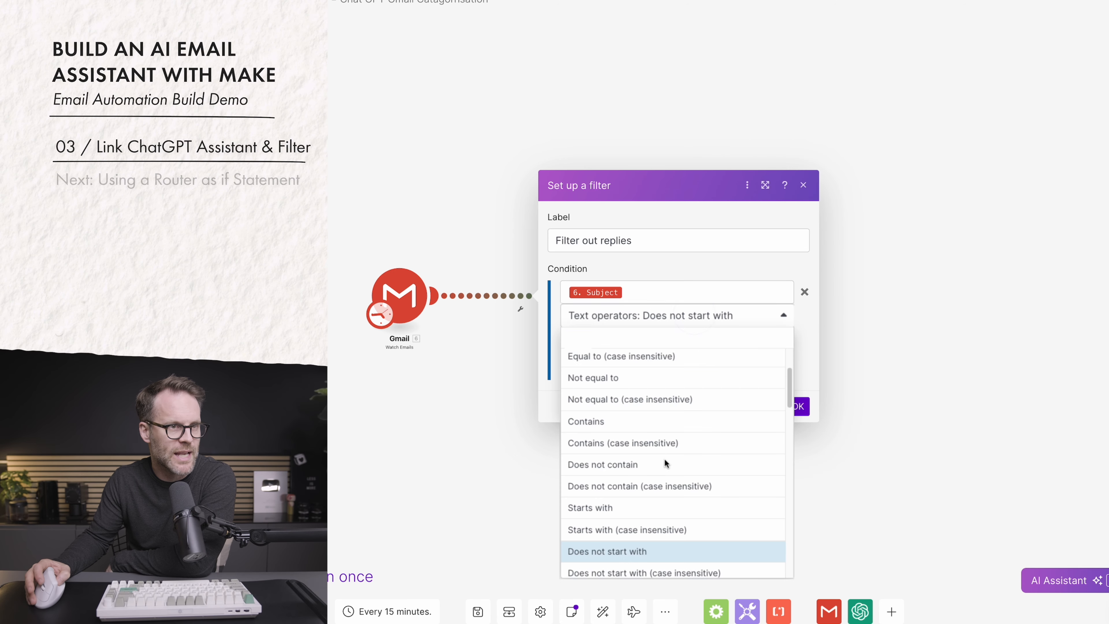
pyautogui.click(627, 571)
pyautogui.click(680, 340)
pyautogui.write('re:')
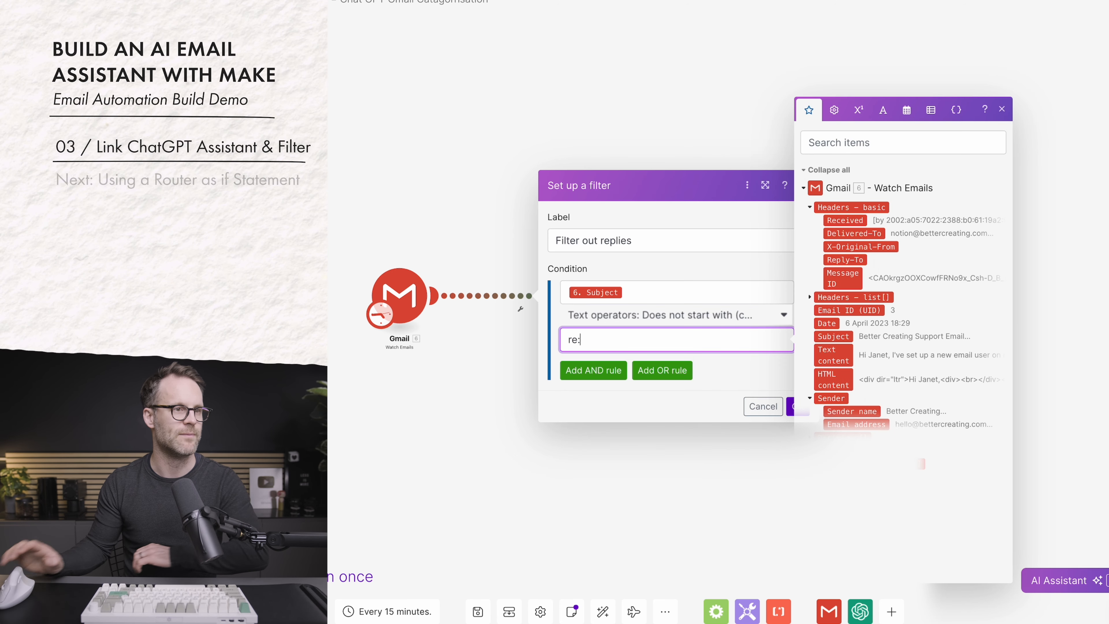
pyautogui.click(636, 325)
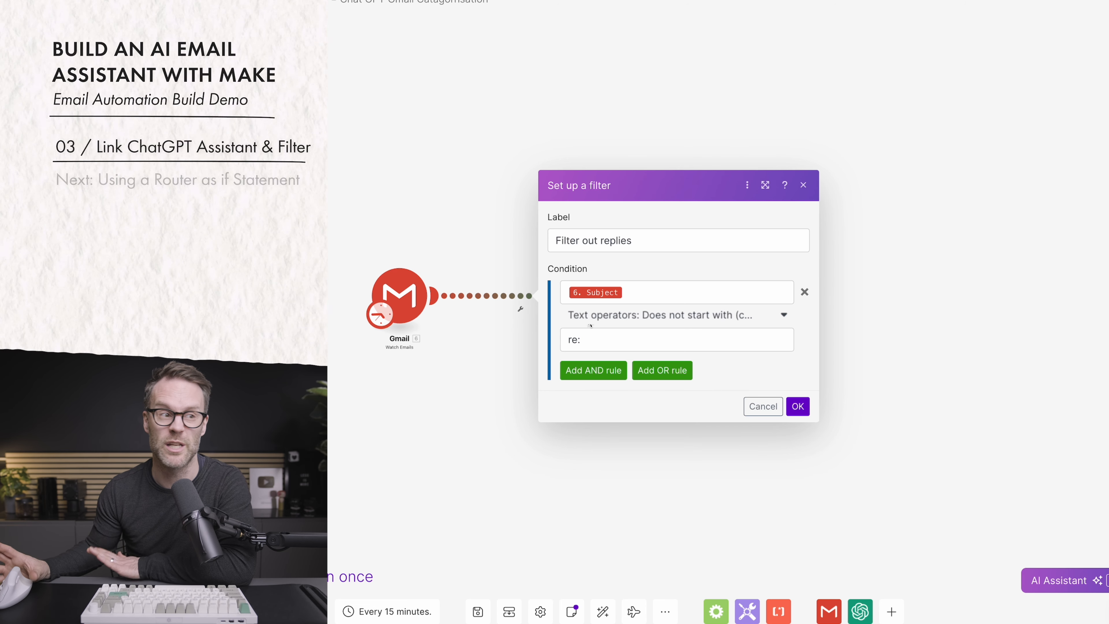
pyautogui.click(804, 409)
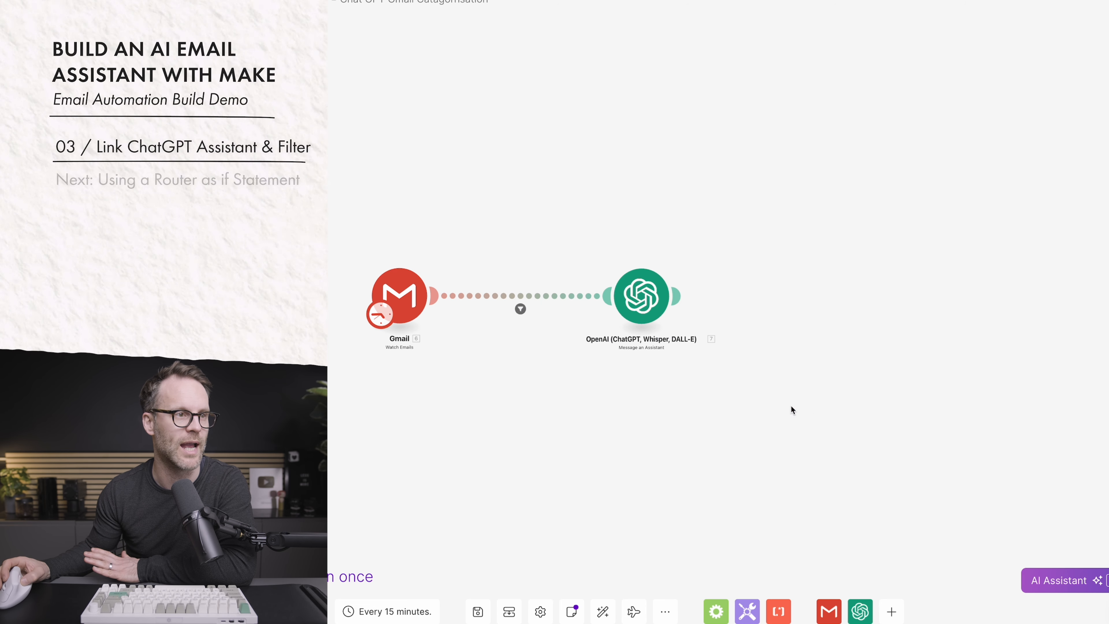
# Add a router after the OpenAI module and extend it to four routes.
pyautogui.click(682, 296)
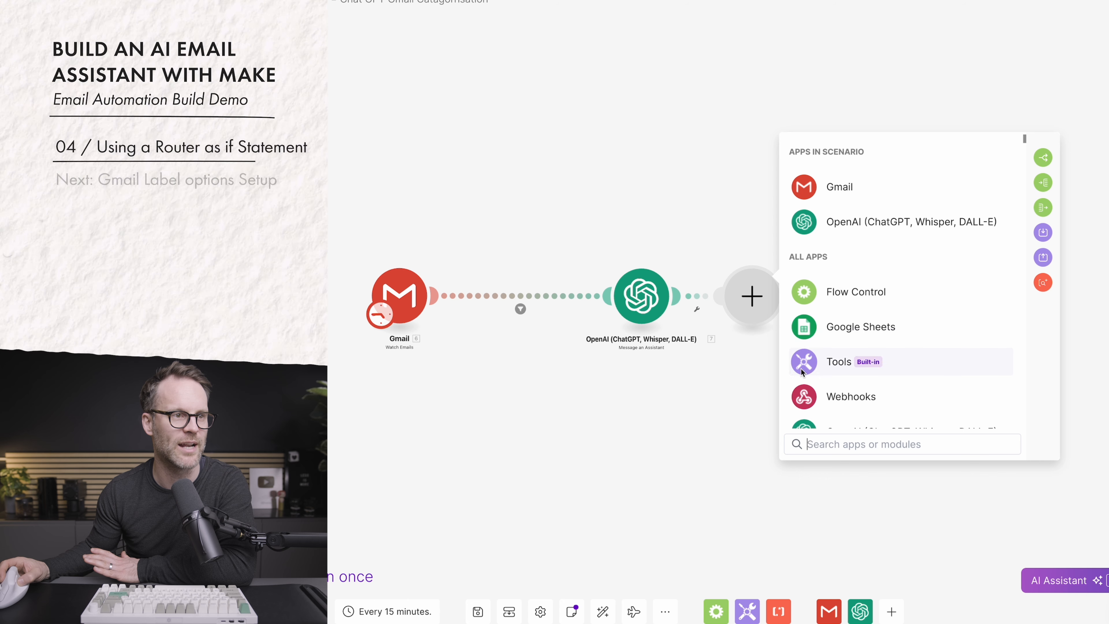
pyautogui.scroll(-2, 851, 327)
pyautogui.scroll(-15, 850, 311)
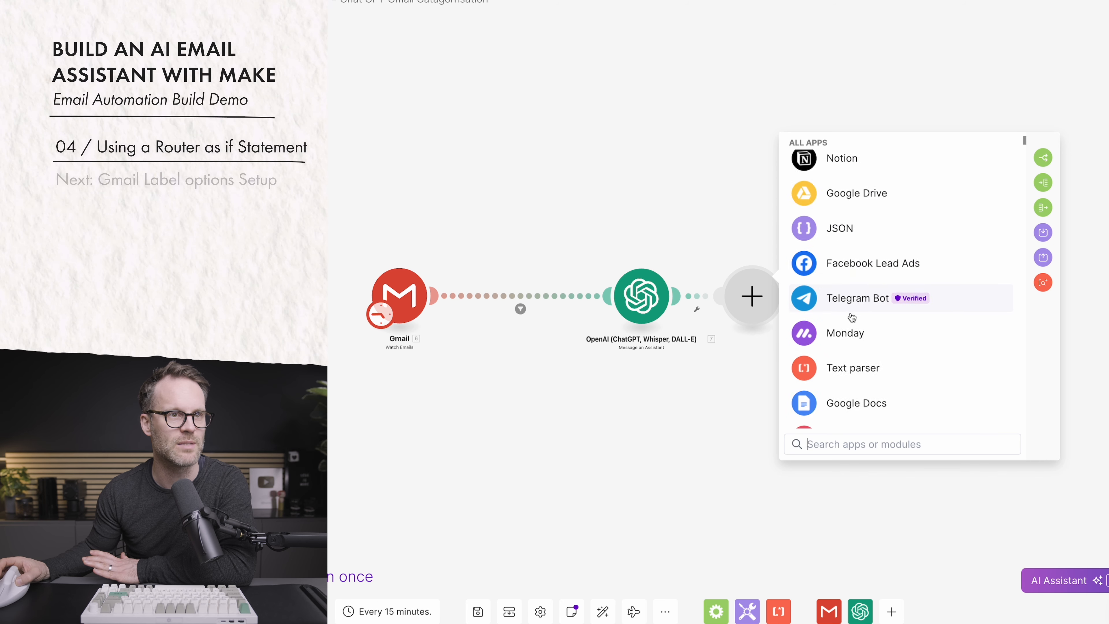
pyautogui.click(1043, 157)
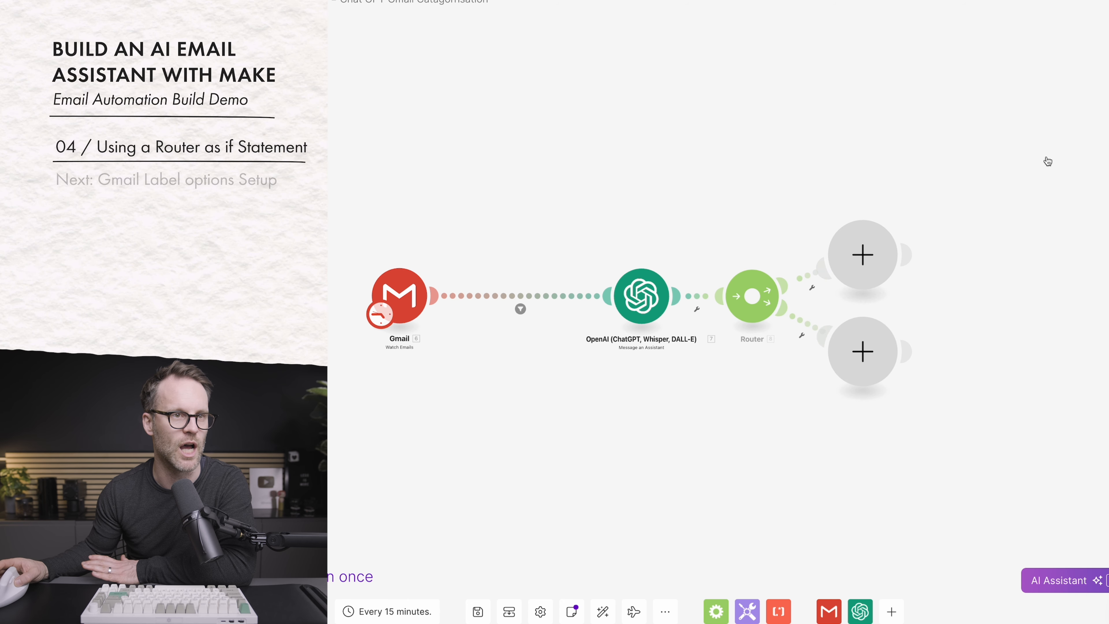
pyautogui.click(758, 293)
pyautogui.click(758, 294)
# Add a Gmail Modify Email Labels module on the router's first route, mapping Gmail Message ID and adding the Bot Class/Delivery Issue label.
pyautogui.click(863, 130)
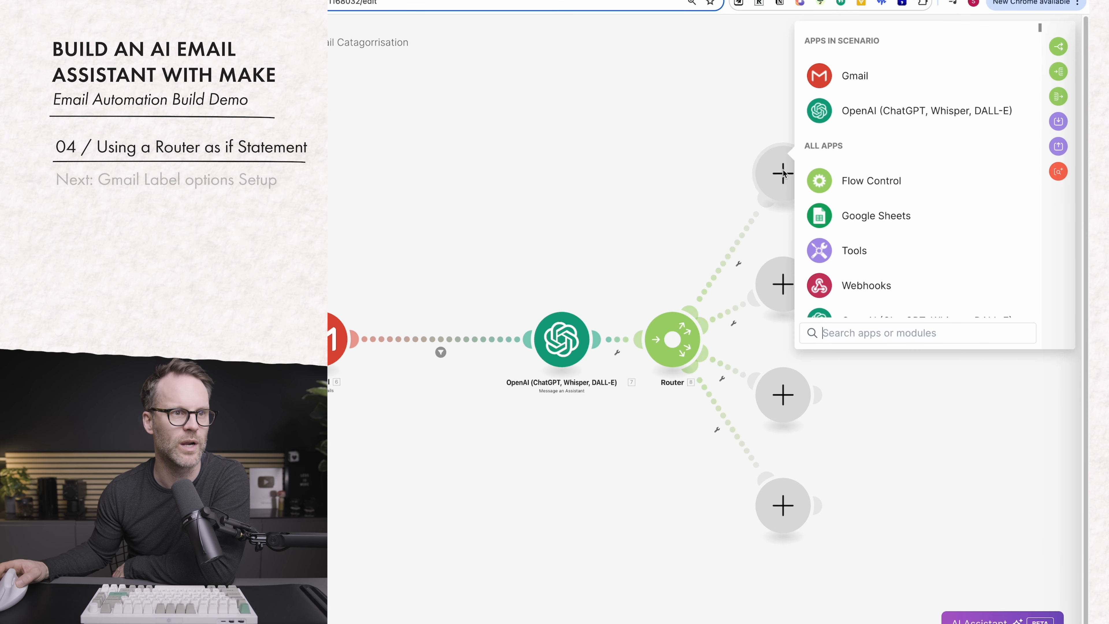
pyautogui.click(830, 82)
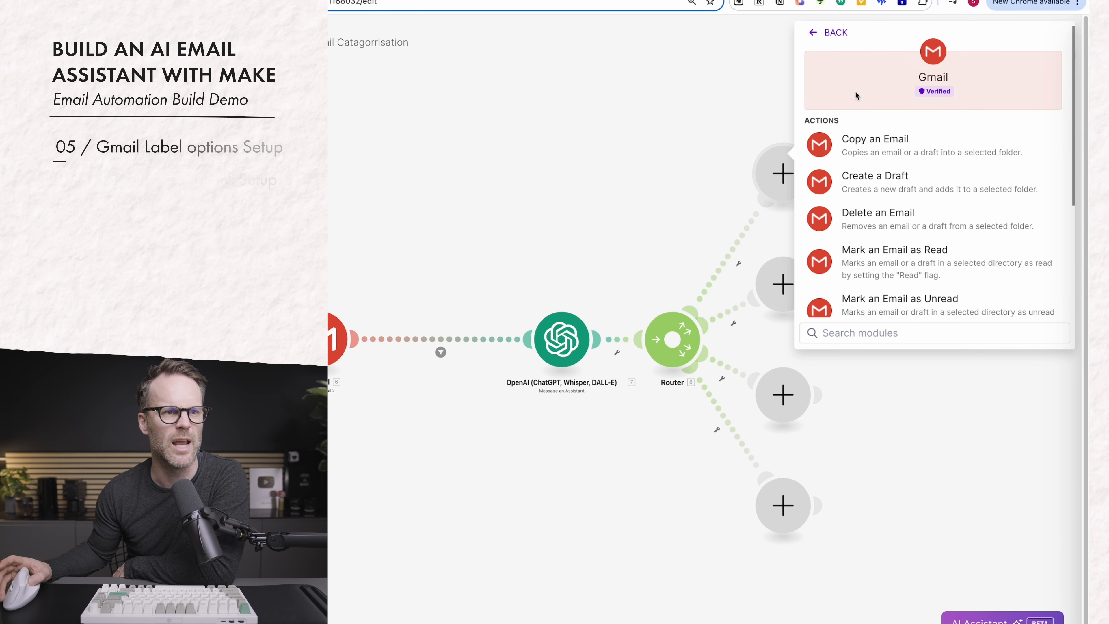
pyautogui.scroll(-3, 869, 218)
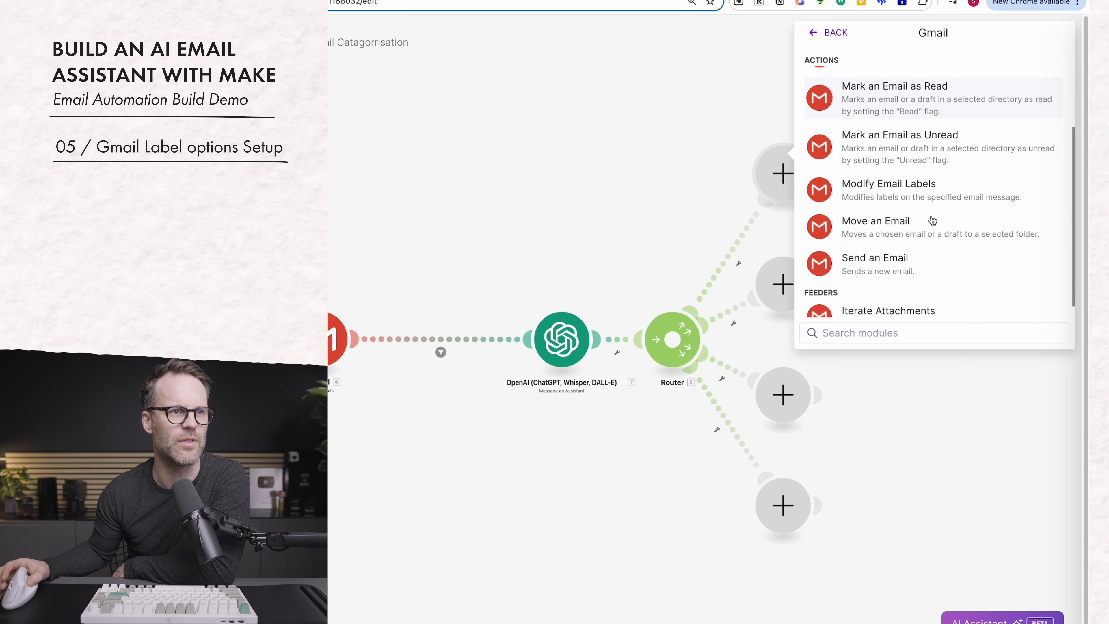
pyautogui.click(897, 188)
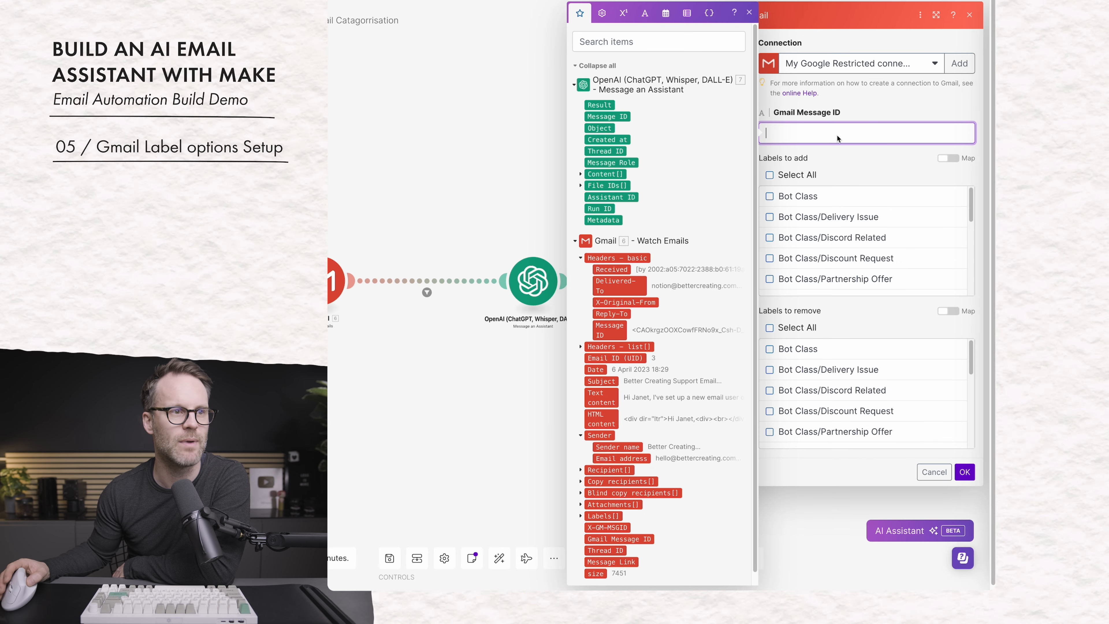
pyautogui.click(616, 539)
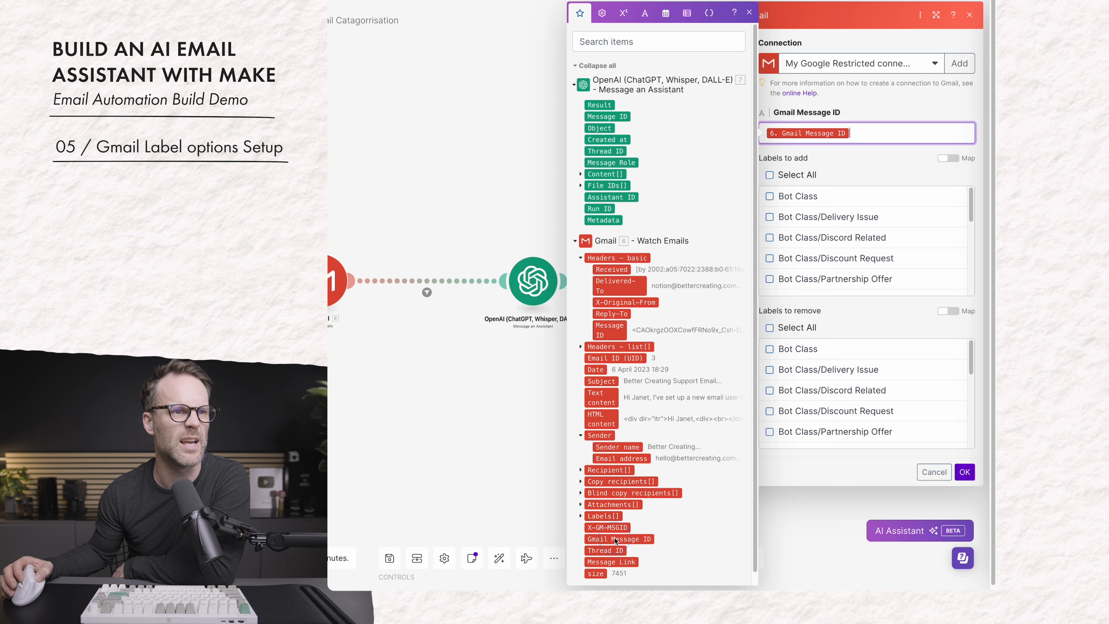
pyautogui.click(879, 152)
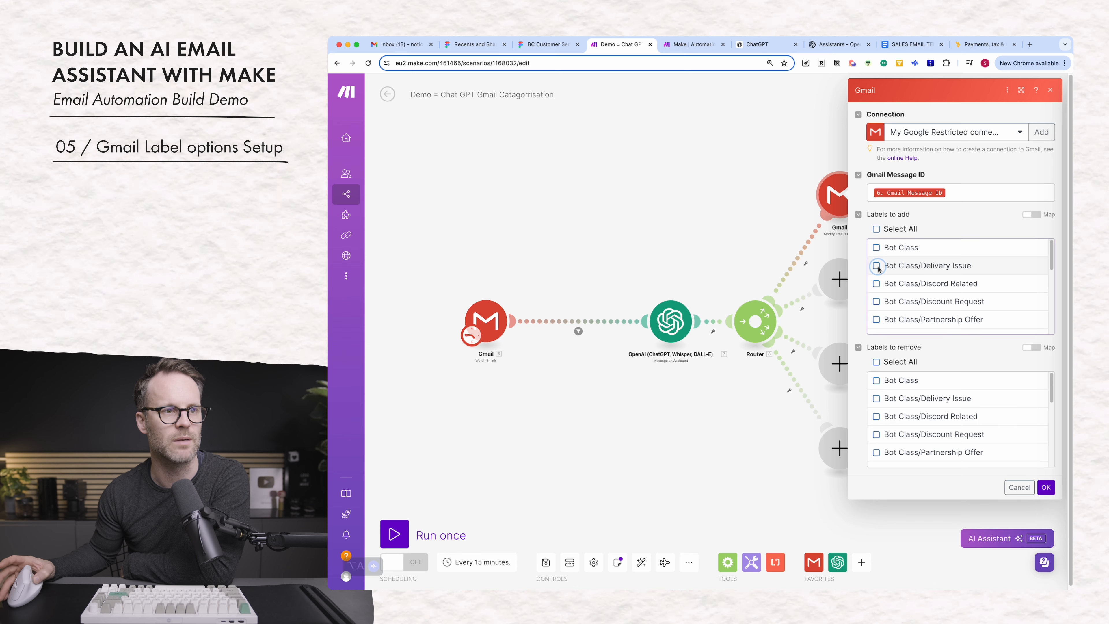
pyautogui.click(876, 265)
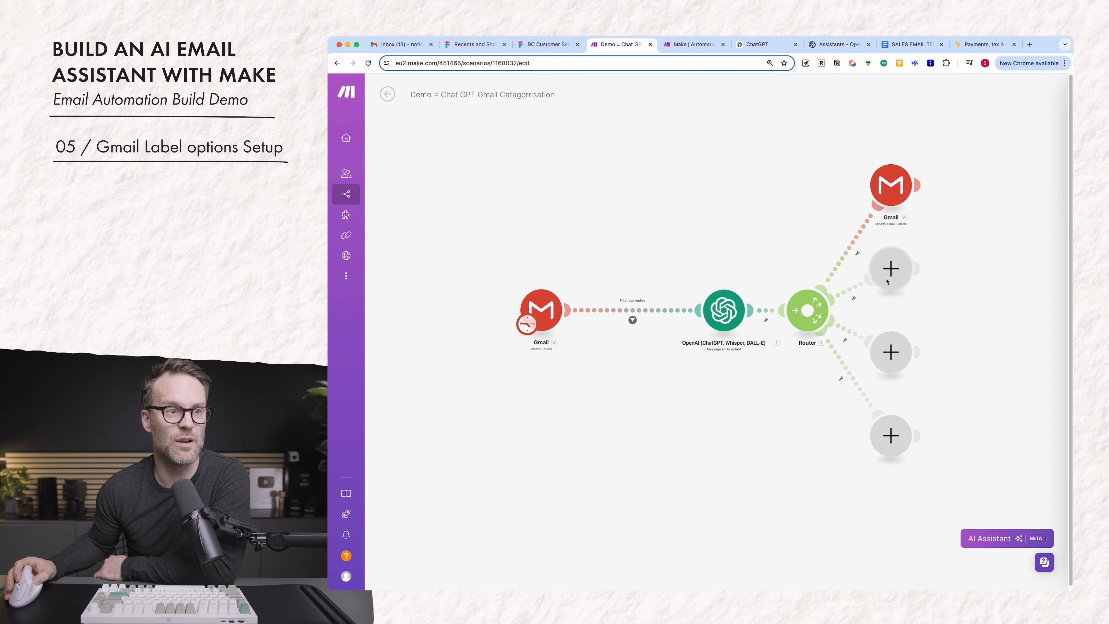
# Set up a second Gmail Modify Email Labels module on the next route so it adds only the Bot Class/Discord Related label.
pyautogui.click(898, 276)
pyautogui.click(862, 324)
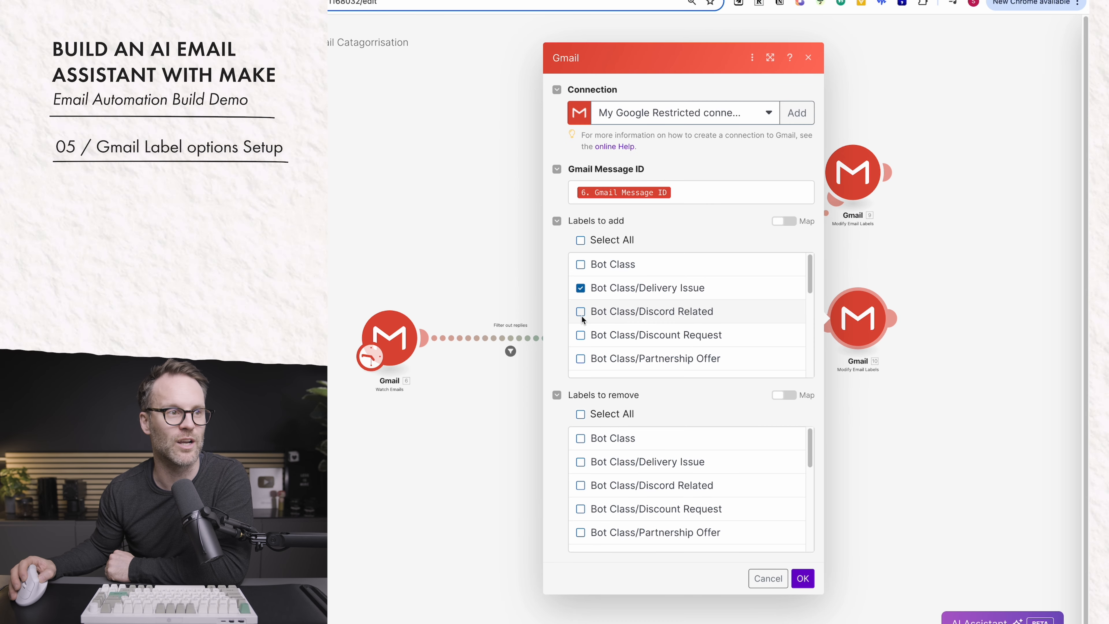
pyautogui.click(581, 311)
pyautogui.click(802, 579)
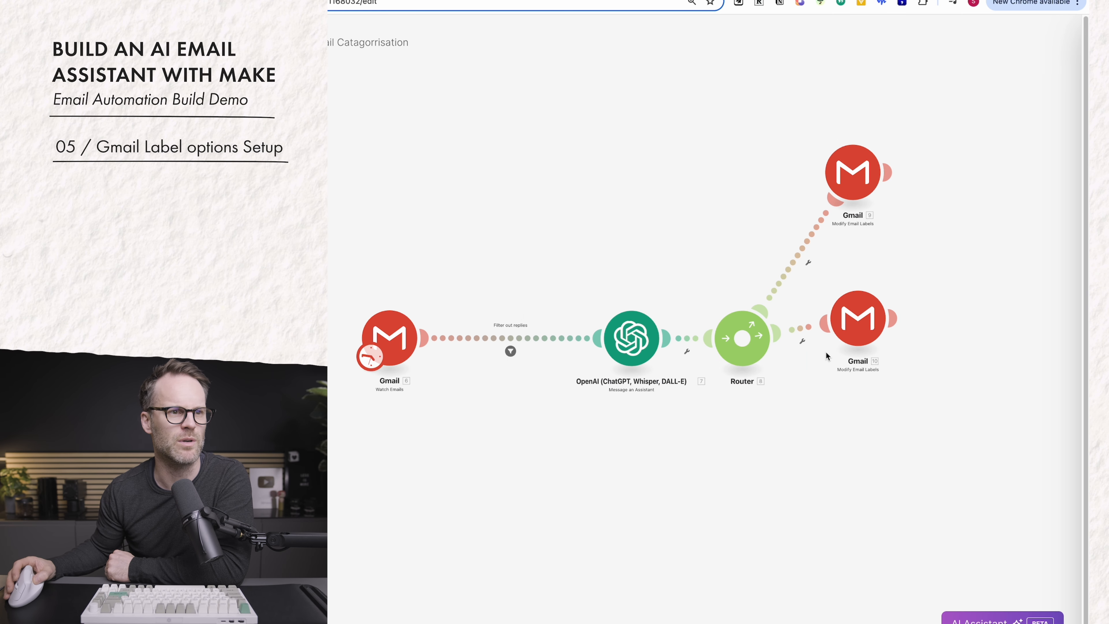
# Clone the second Gmail label module onto a third router route and set its label to add to Bot Class/Discount Request.
pyautogui.rightClick(865, 323)
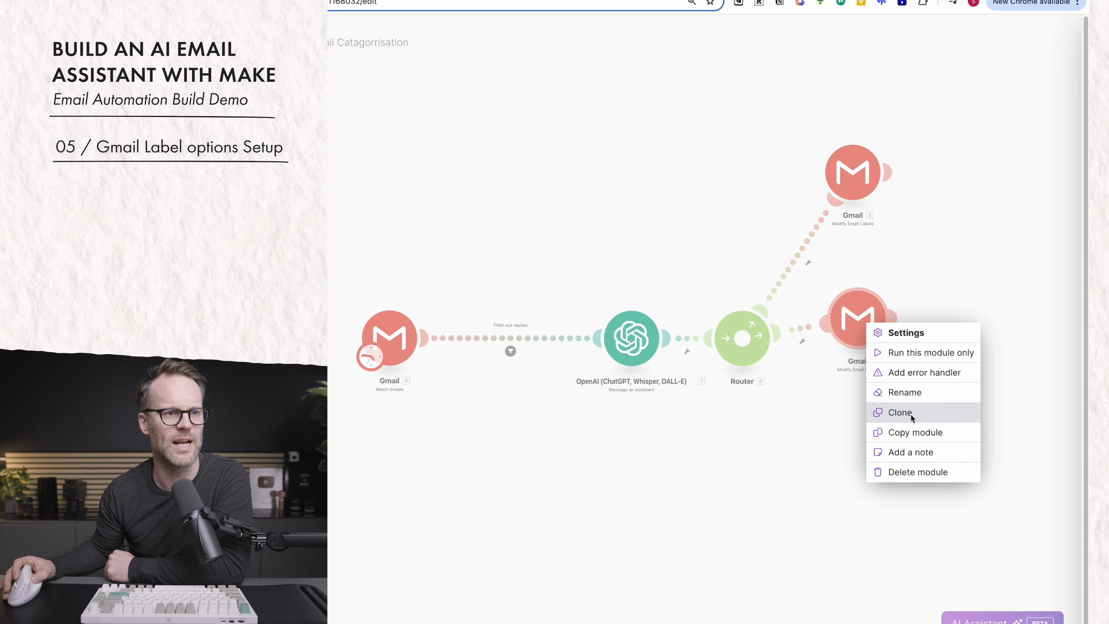
pyautogui.click(911, 414)
pyautogui.click(859, 437)
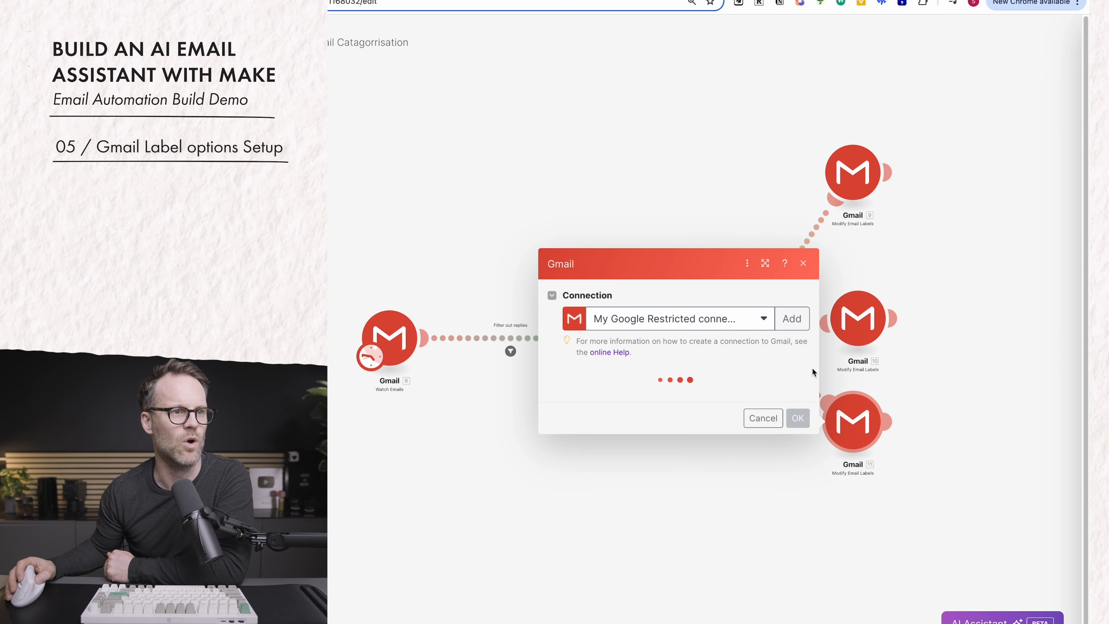
pyautogui.click(577, 403)
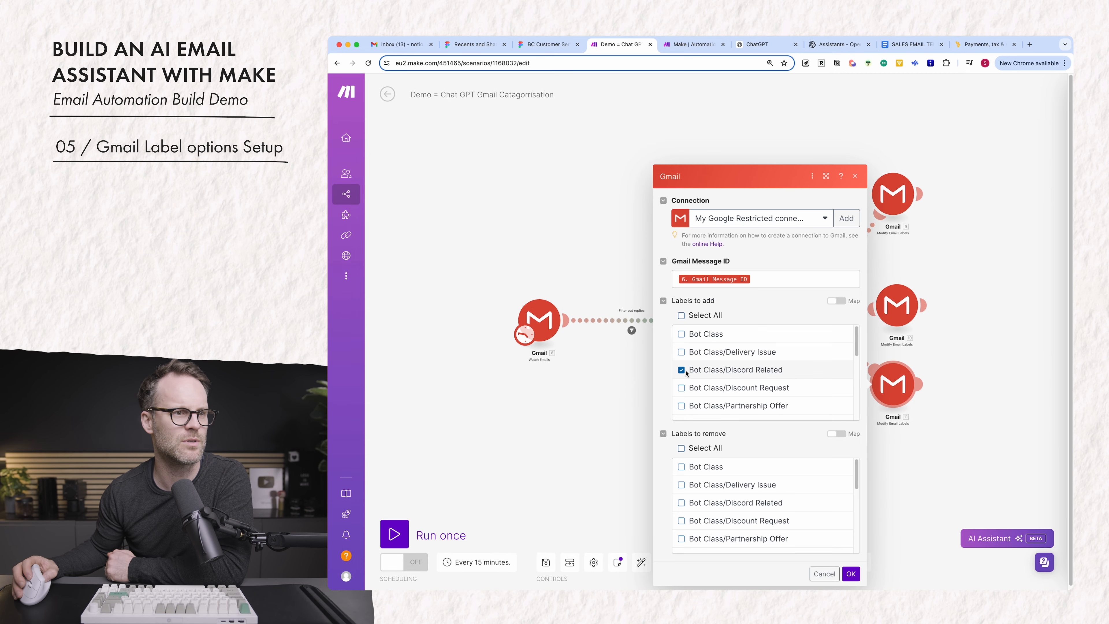
pyautogui.click(682, 371)
pyautogui.click(682, 388)
pyautogui.click(850, 574)
# Label the first route's filter "Delivery Issue" and set its condition to the OpenAI Result equal to "Deliver Issue".
pyautogui.click(892, 194)
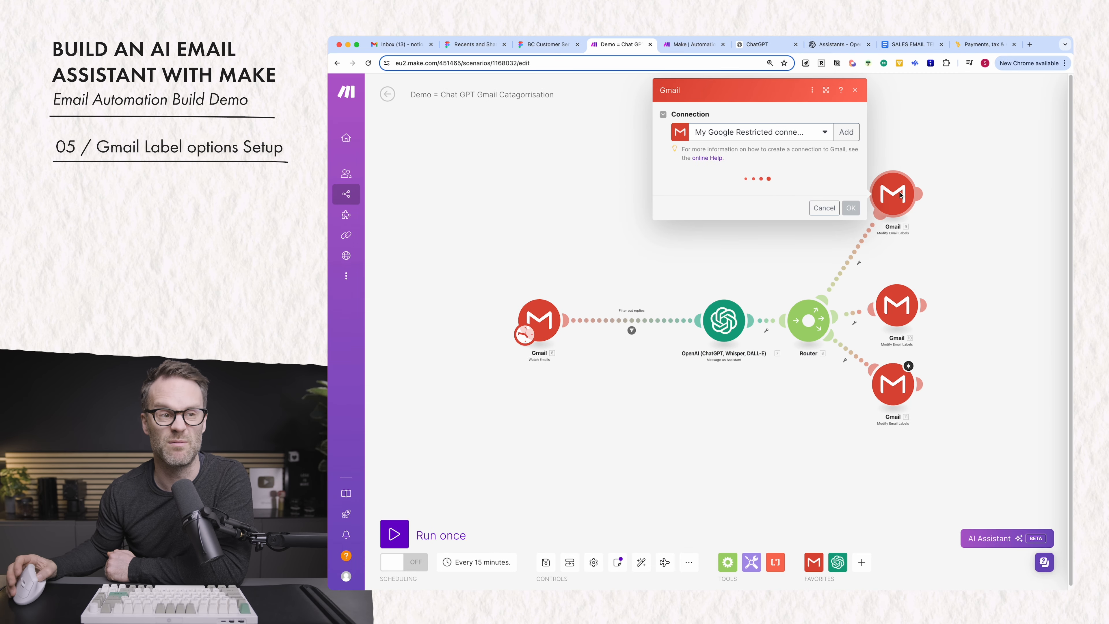
pyautogui.click(1014, 254)
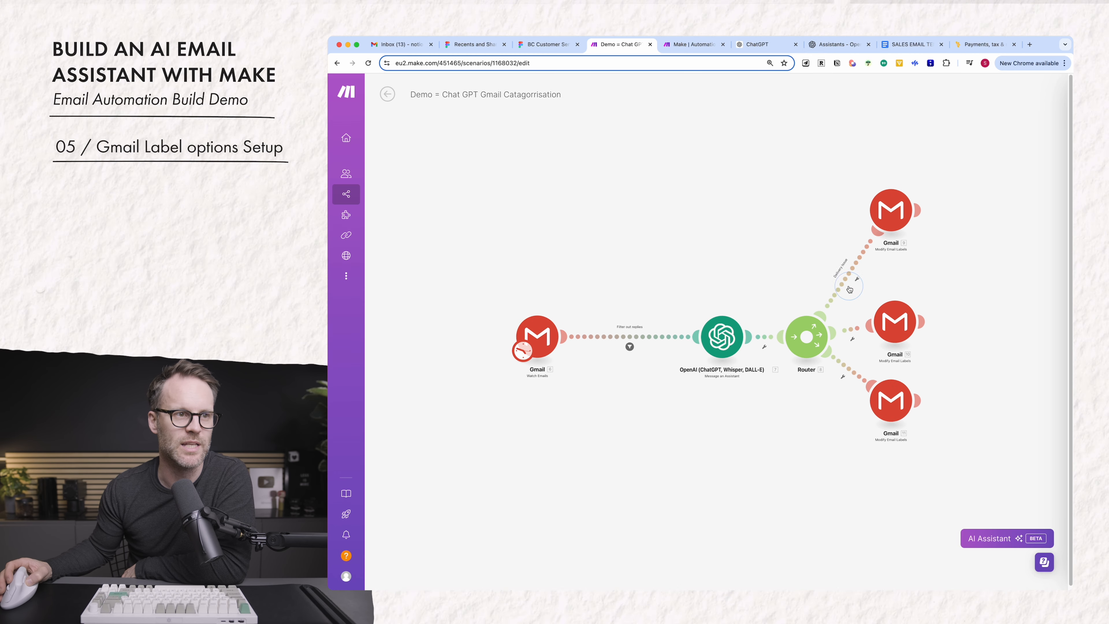
pyautogui.click(848, 287)
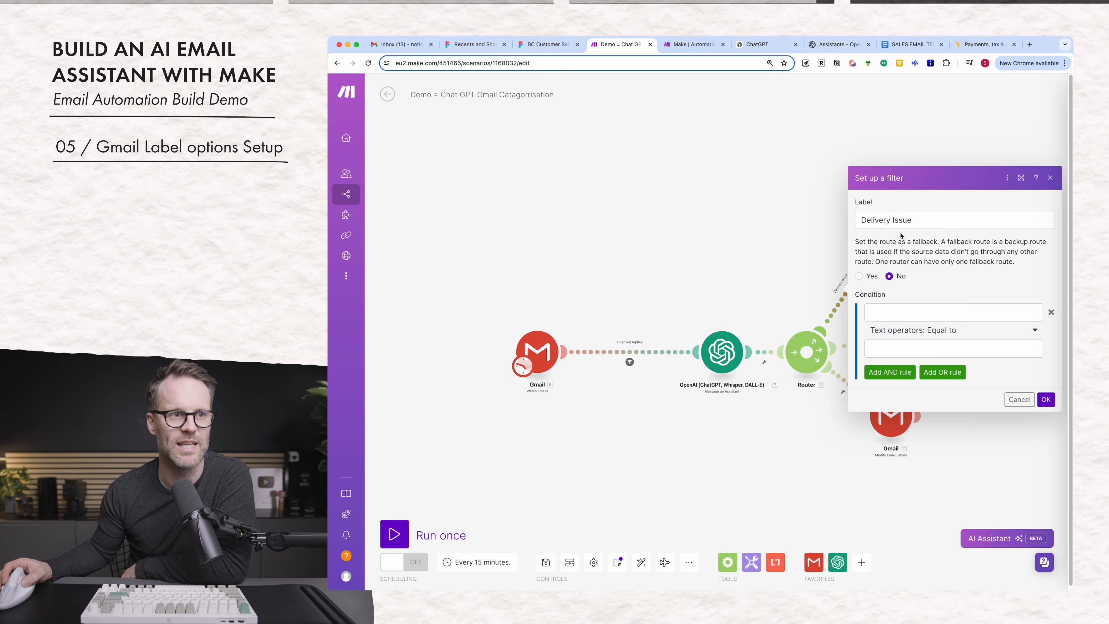
pyautogui.click(912, 318)
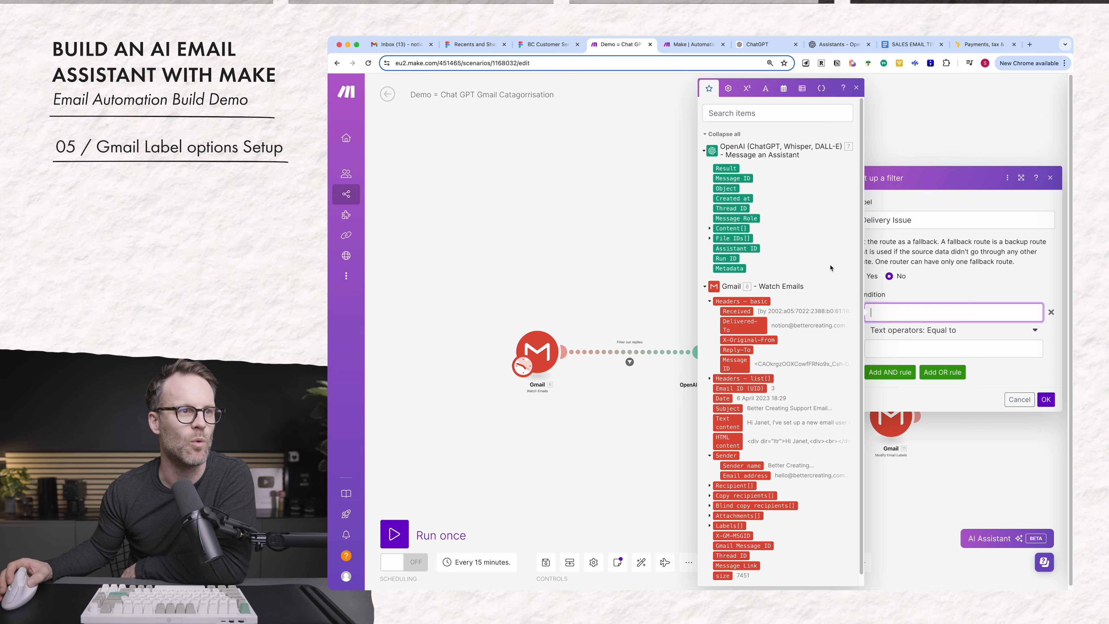
pyautogui.click(726, 168)
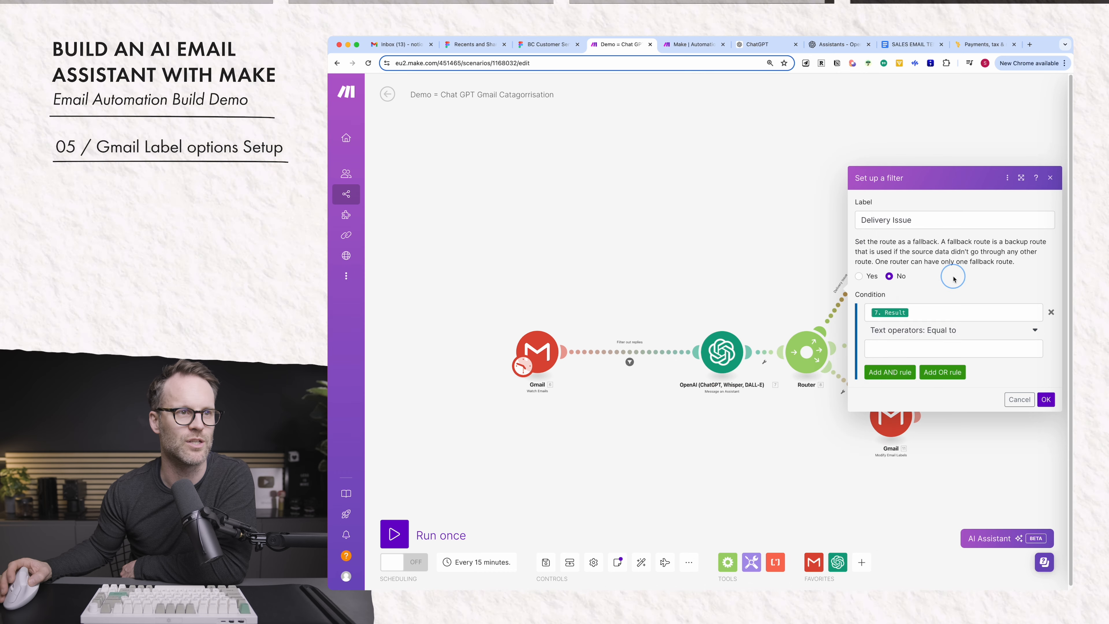
pyautogui.click(897, 349)
pyautogui.write('Deliver Issue')
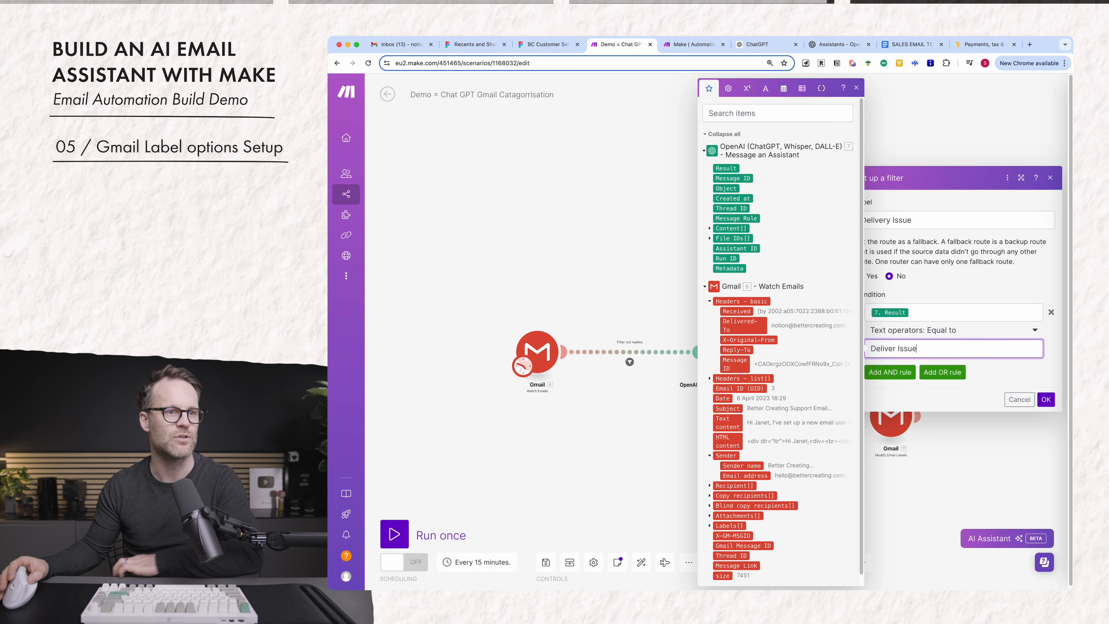
pyautogui.click(1045, 399)
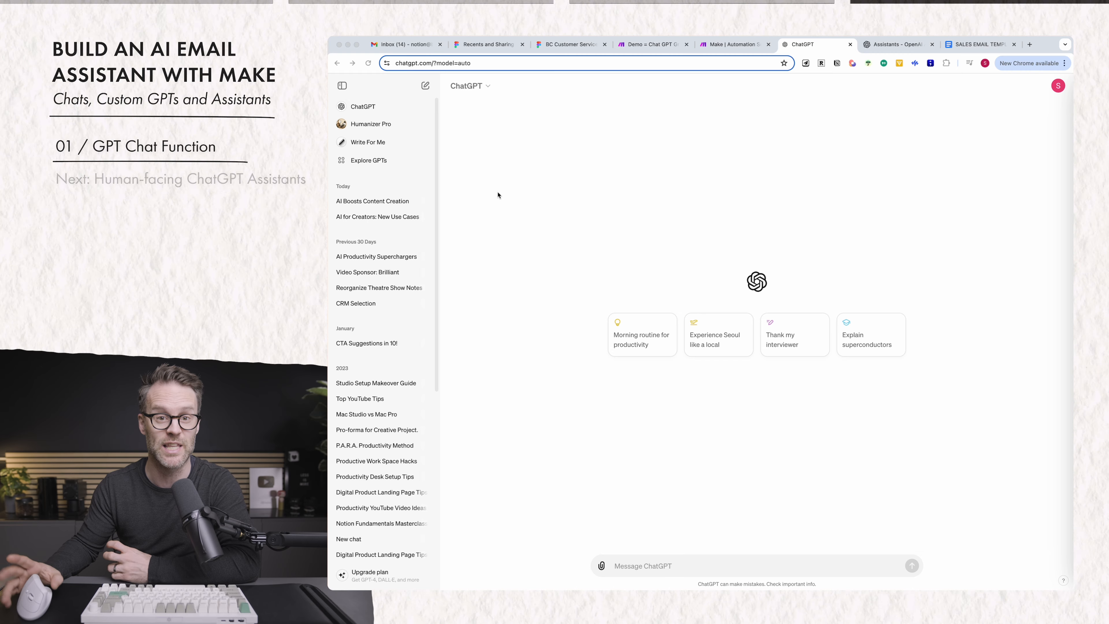
# Ask ChatGPT "What is 2 + 2?" and return to the Make scenario.
pyautogui.write('What is ')
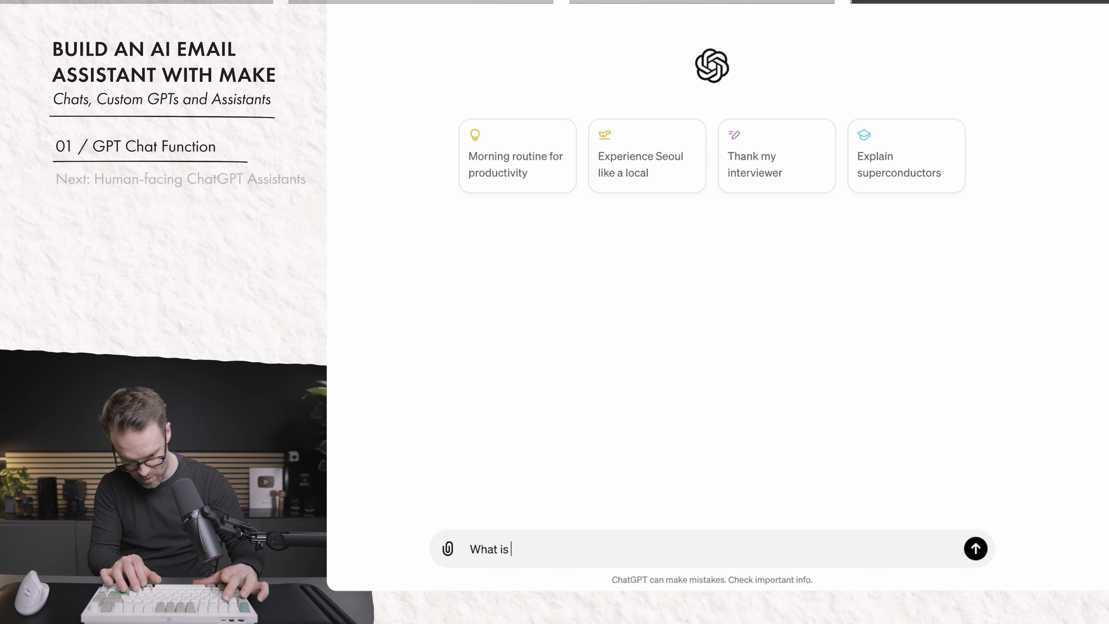
pyautogui.write('2 + 2?')
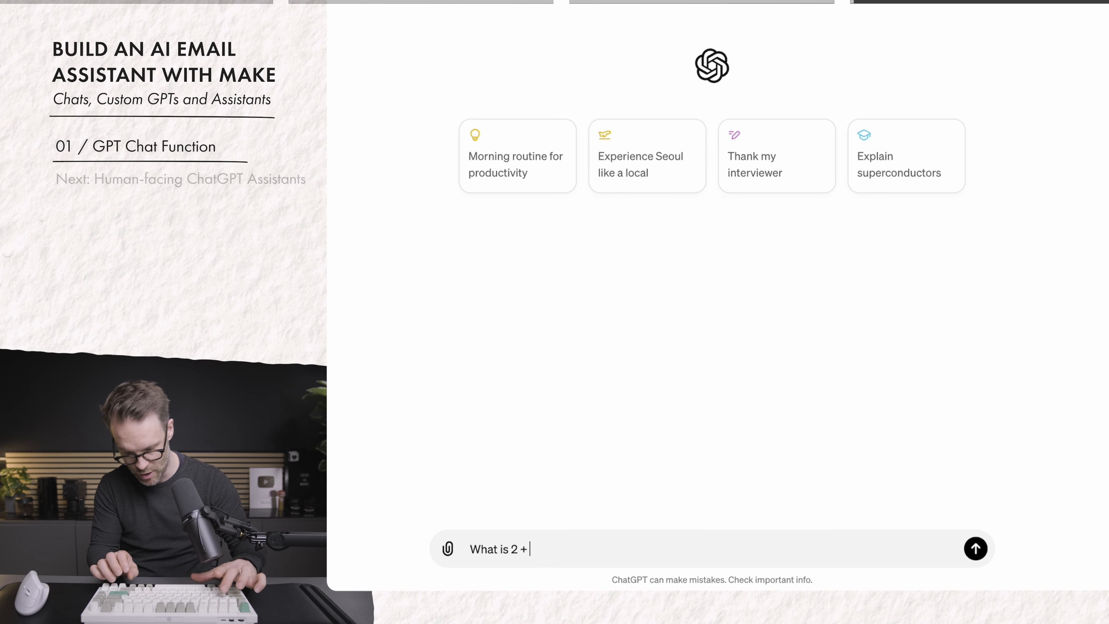
pyautogui.press('Return')
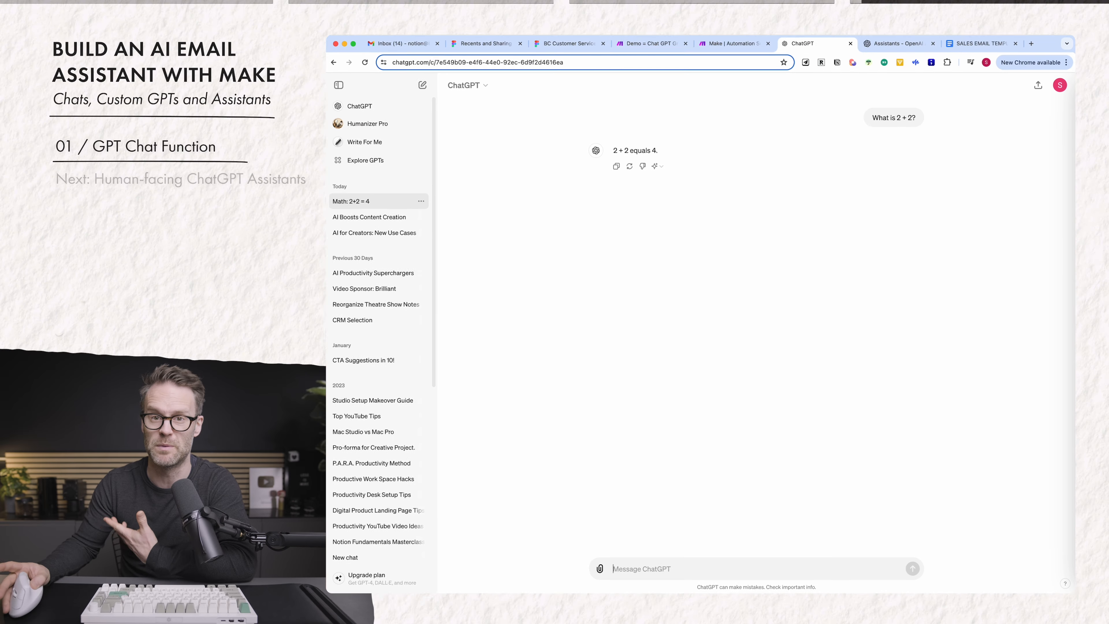
pyautogui.hotkey('ctrl', 'shift', 'Tab')
pyautogui.hotkey('ctrl', 'shift', 'Tab')
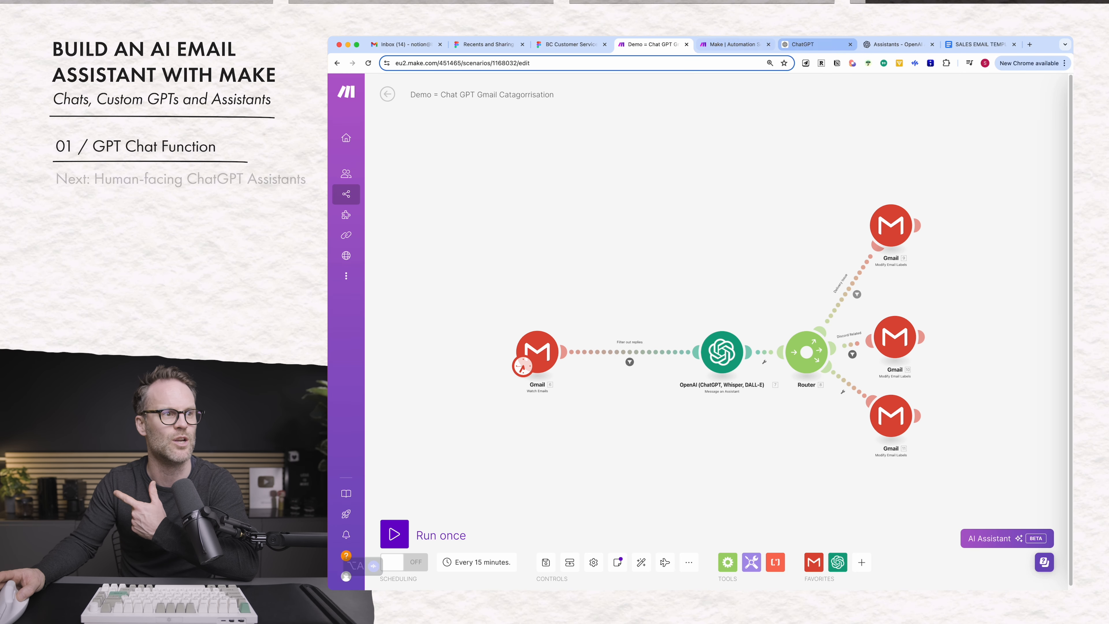
# In the ChatGPT custom GPT editor, complete the name with "of voice" and set the instructions to "Use lots of emoji and you are an expert in copy writing".
pyautogui.click(803, 45)
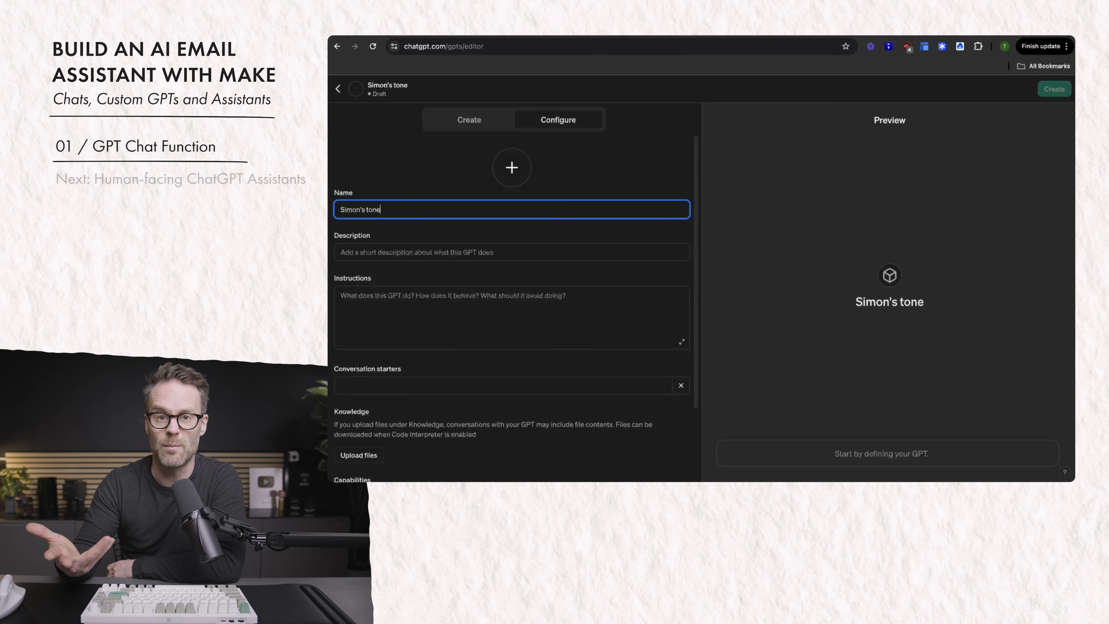
pyautogui.write('of voice')
pyautogui.click(396, 292)
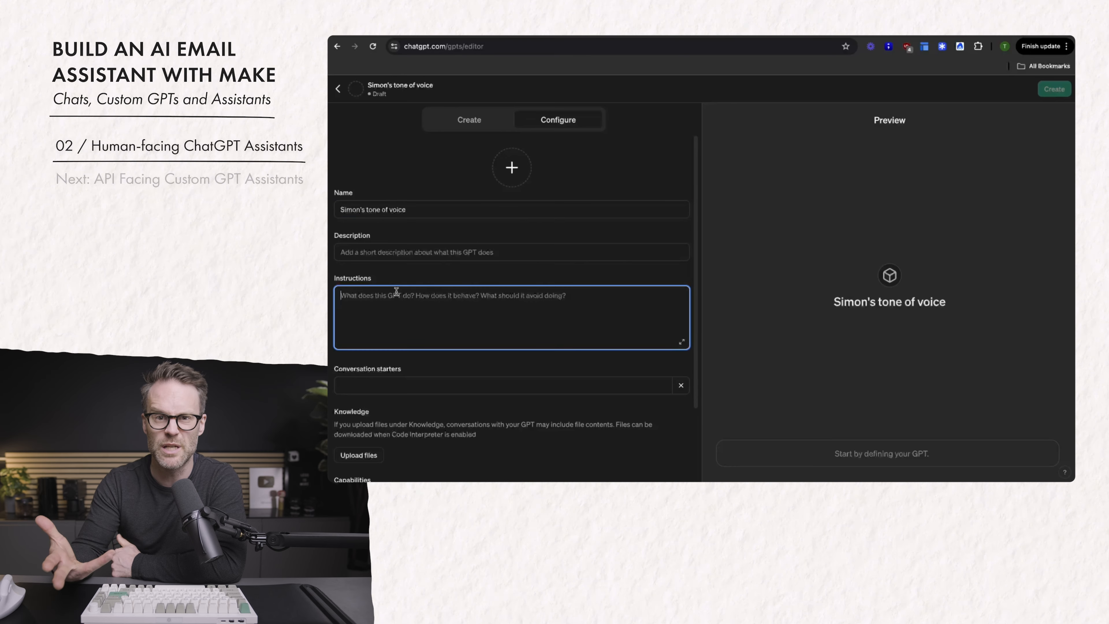
pyautogui.write('Use lots ')
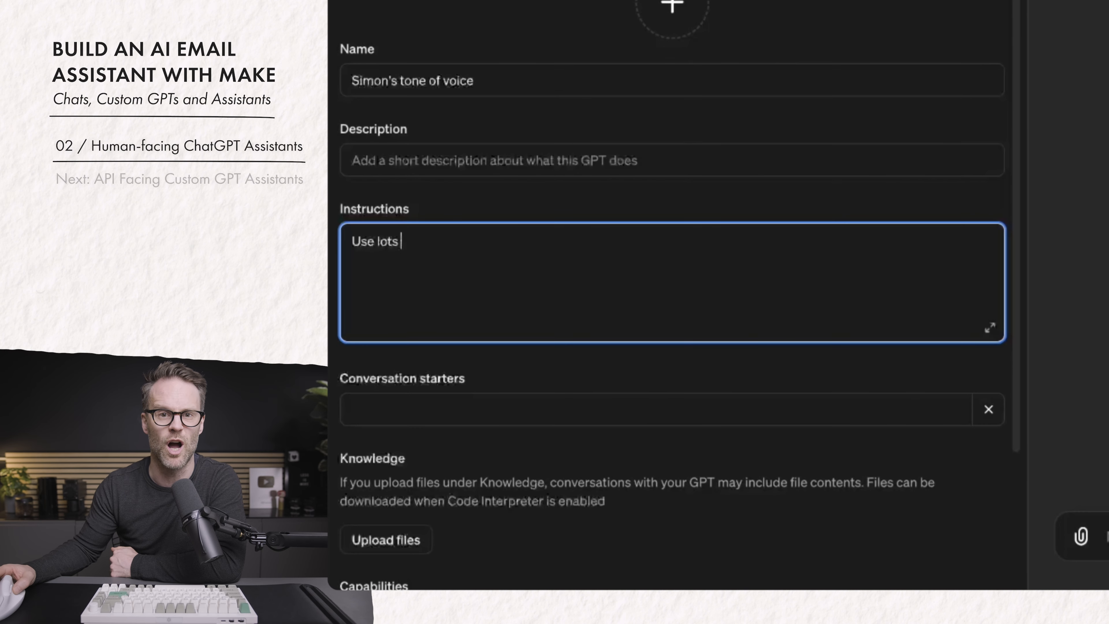
pyautogui.write('of emoji and you are an expert in cop')
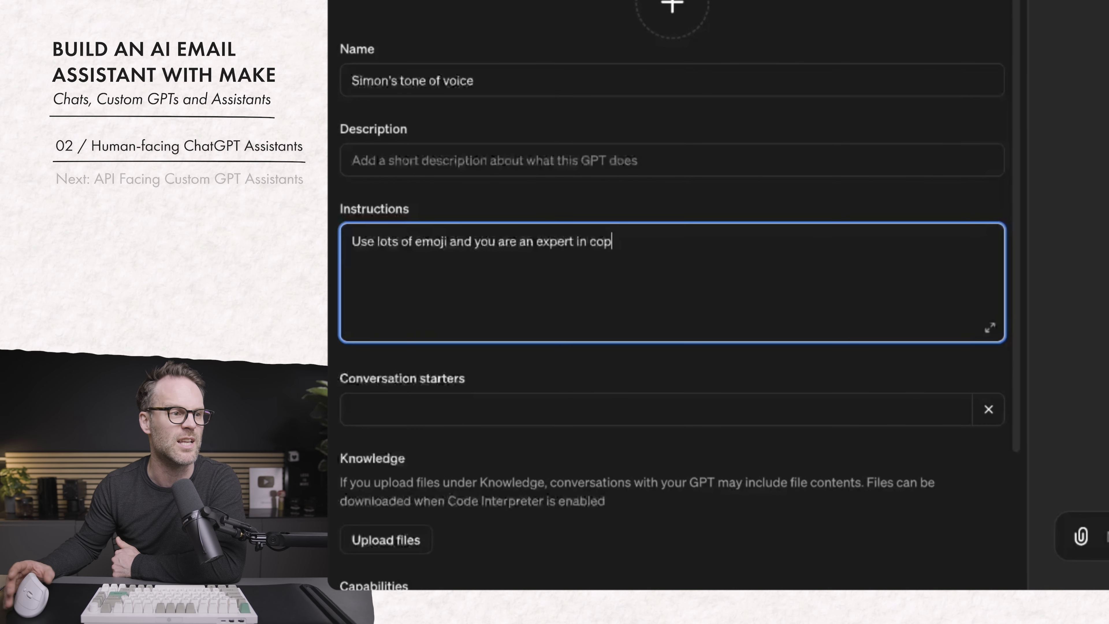
pyautogui.write('y writing')
# Ask the custom GPT in its preview chat to convert the sentence "The fat cat is a good cat" into its configured tone of voice.
pyautogui.click(1097, 527)
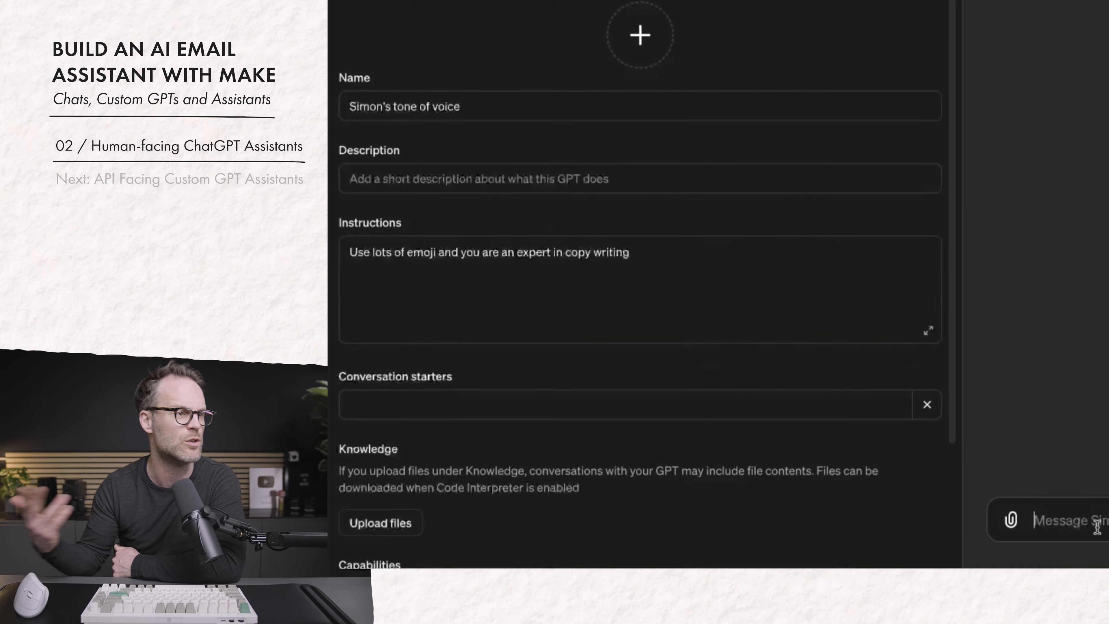
pyautogui.write('Hel')
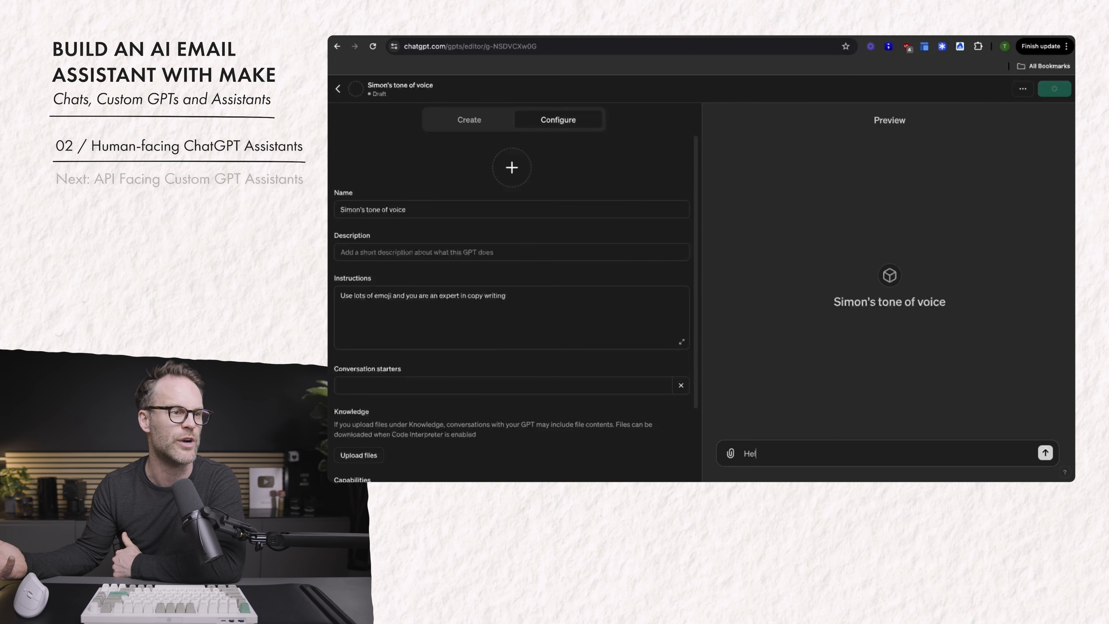
pyautogui.press('BackSpace')
pyautogui.press('BackSpace')
pyautogui.press('BackSpace')
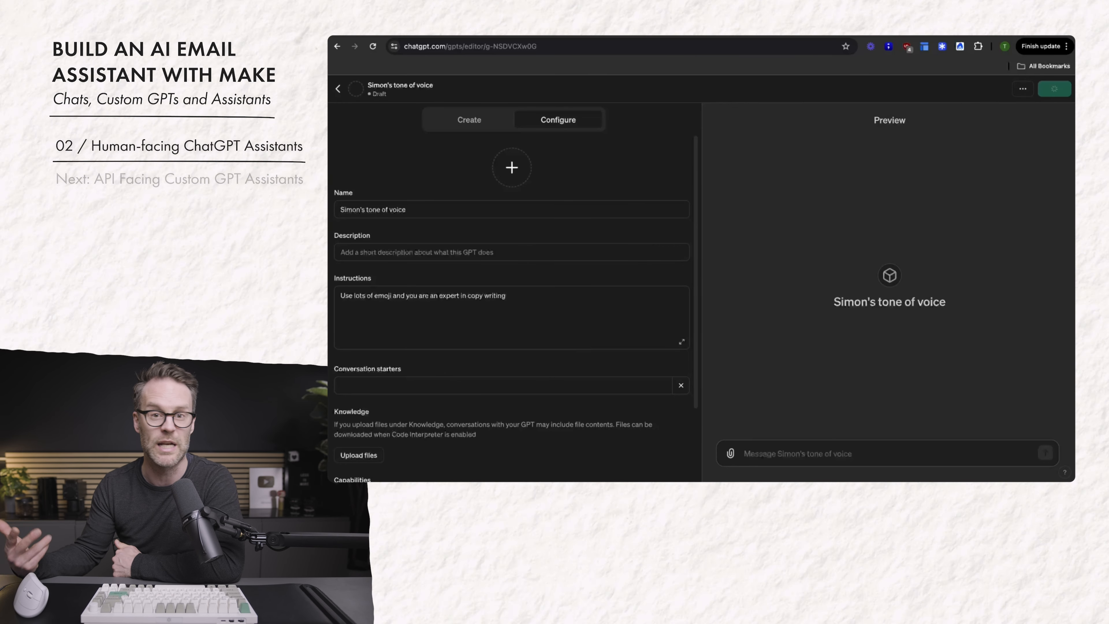
pyautogui.write('please convert this ')
pyautogui.write('sent')
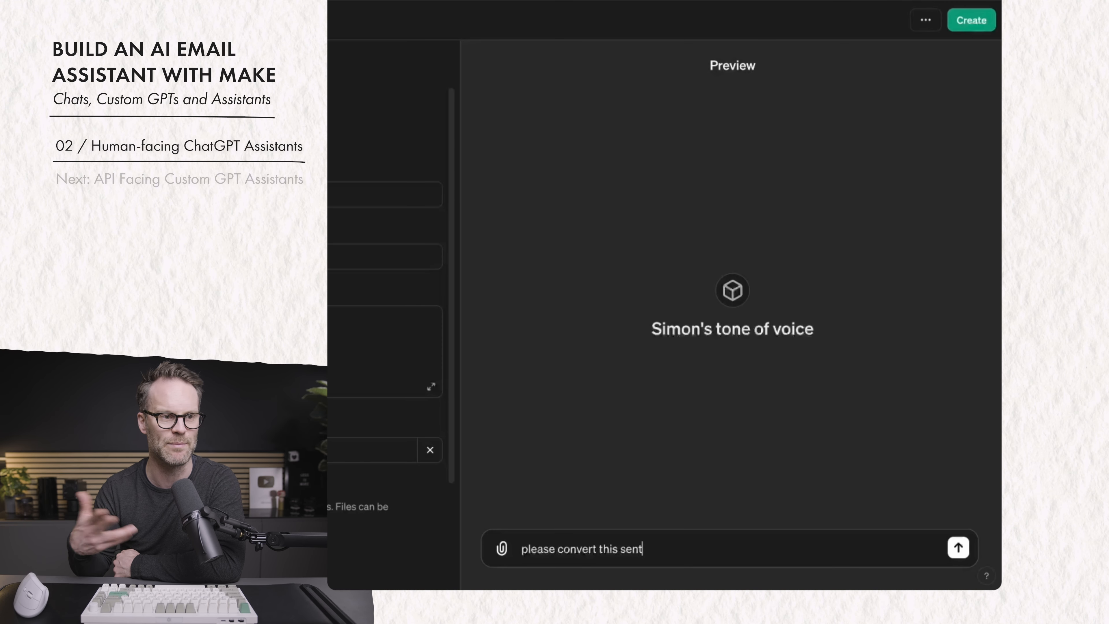
pyautogui.write('anve into')
pyautogui.press('BackSpace')
pyautogui.press('BackSpace')
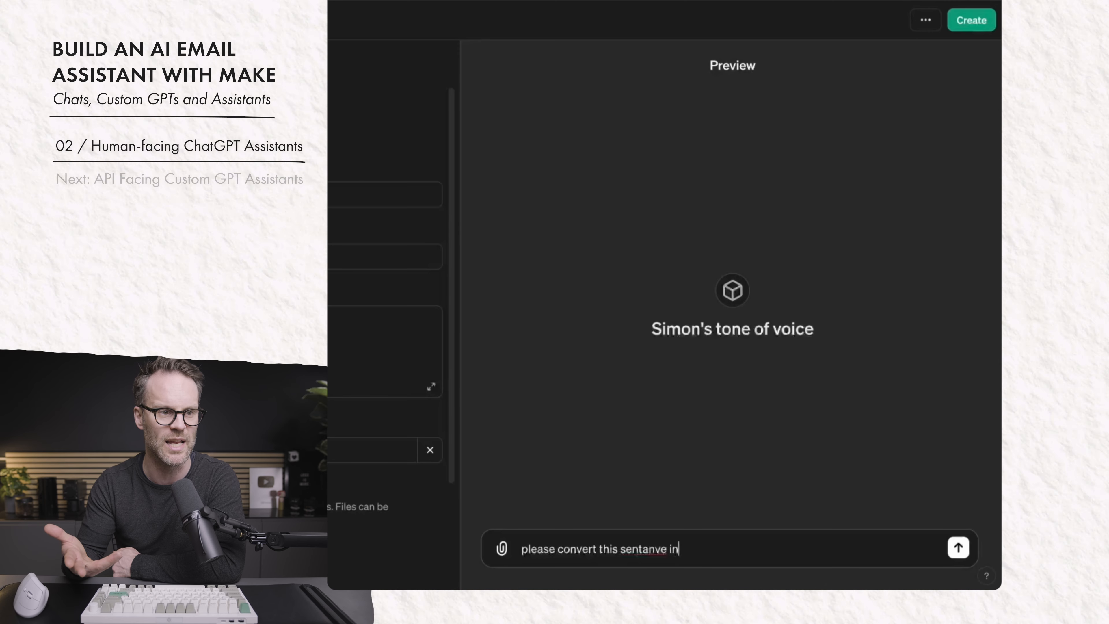
pyautogui.write('into Simons tone')
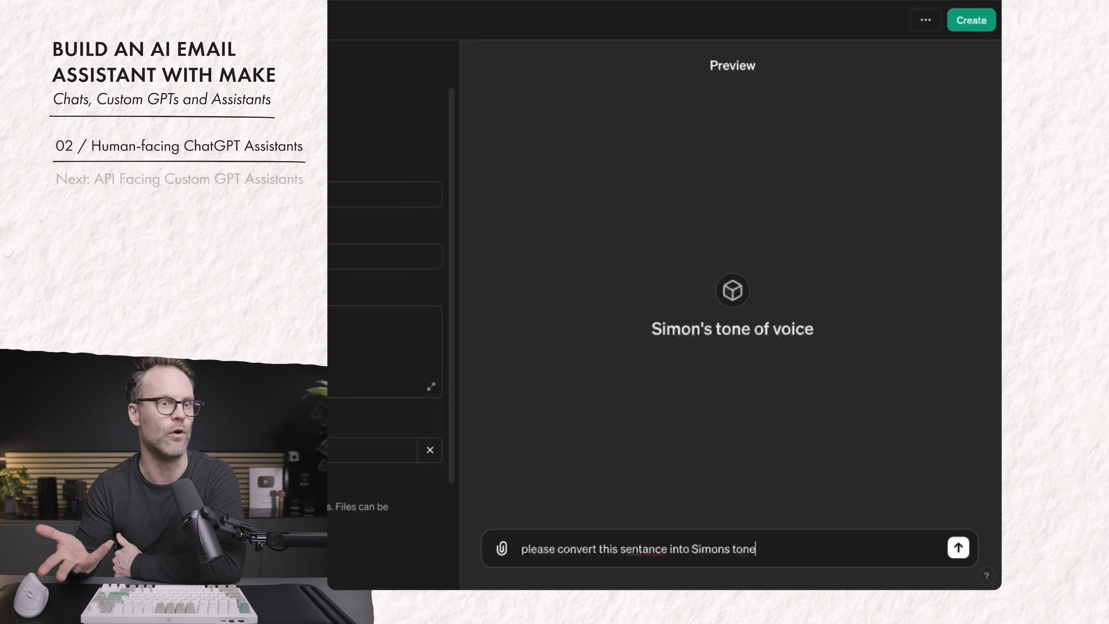
pyautogui.write(' of voice: "The fat cat is')
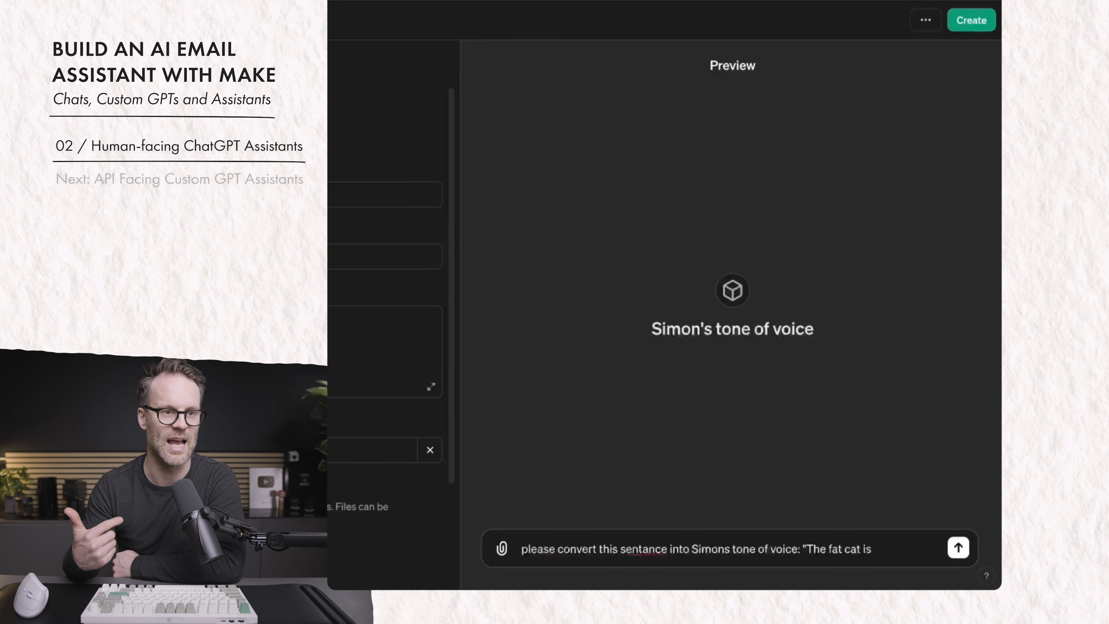
pyautogui.write(' a good cat"')
pyautogui.press('Return')
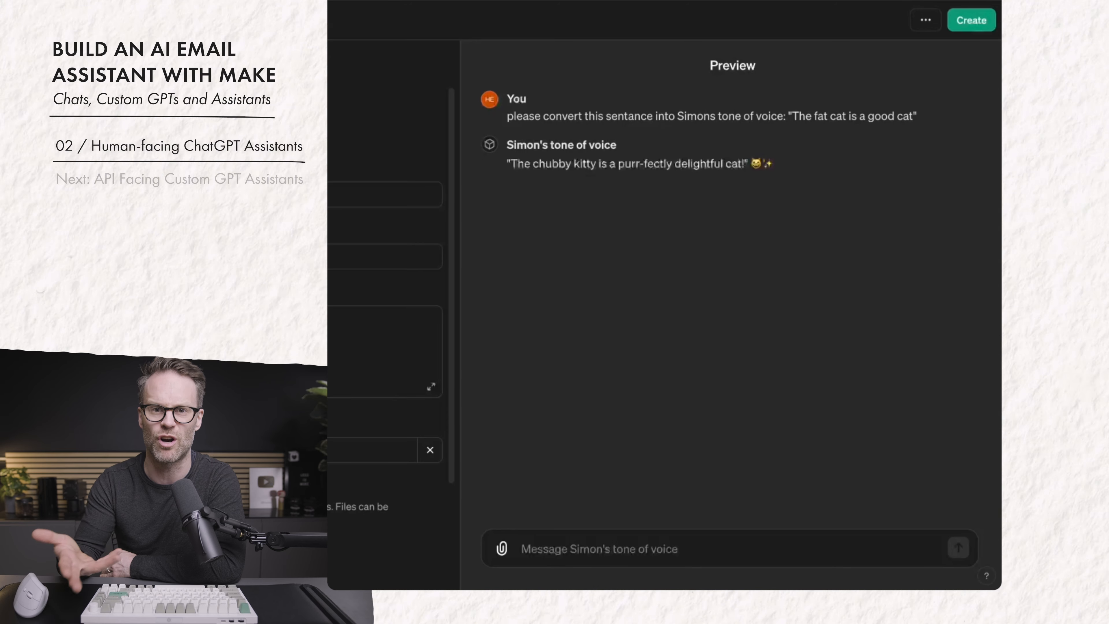
# Switch to the OpenAI platform, select the CS Emails Automation Project, and expand the Email Classification Bot's instructions.
pyautogui.click(340, 351)
pyautogui.scroll(-3, 389, 283)
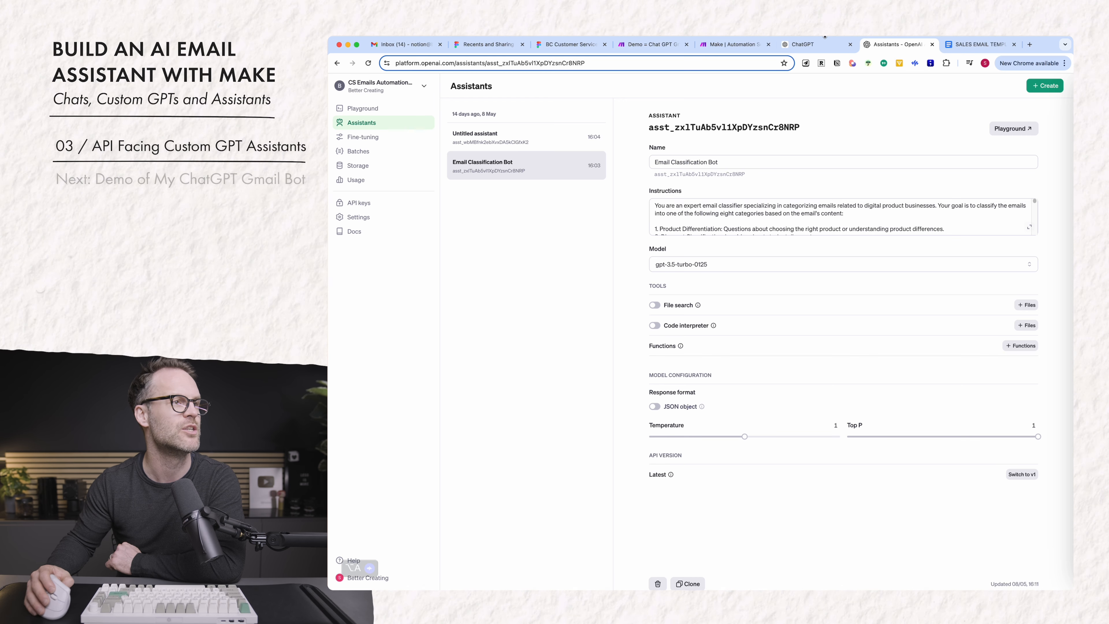
pyautogui.click(376, 86)
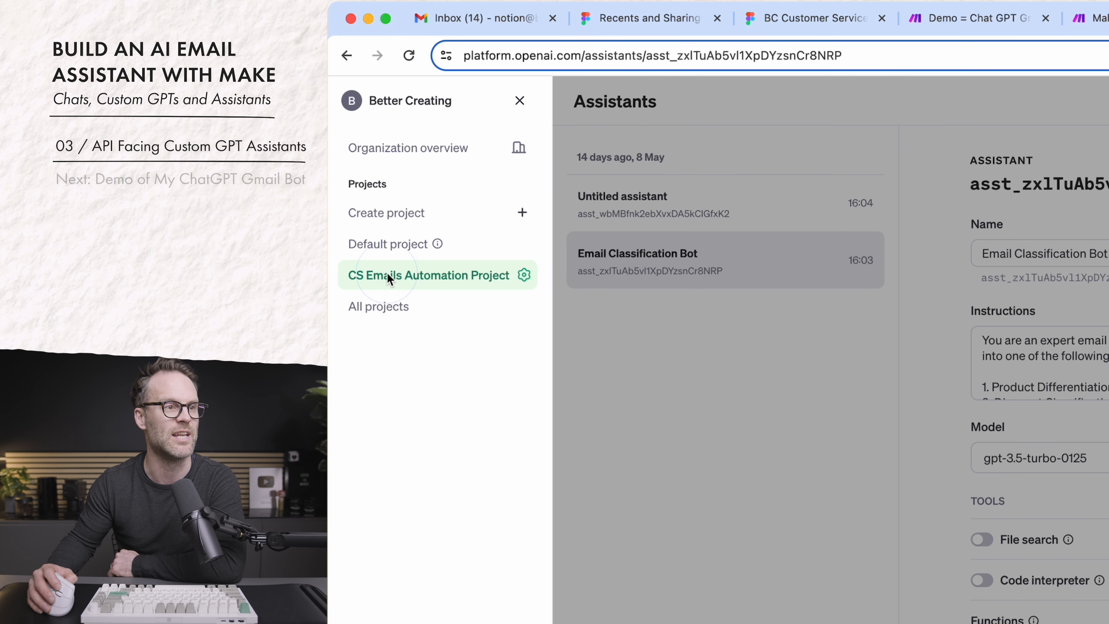
pyautogui.click(403, 274)
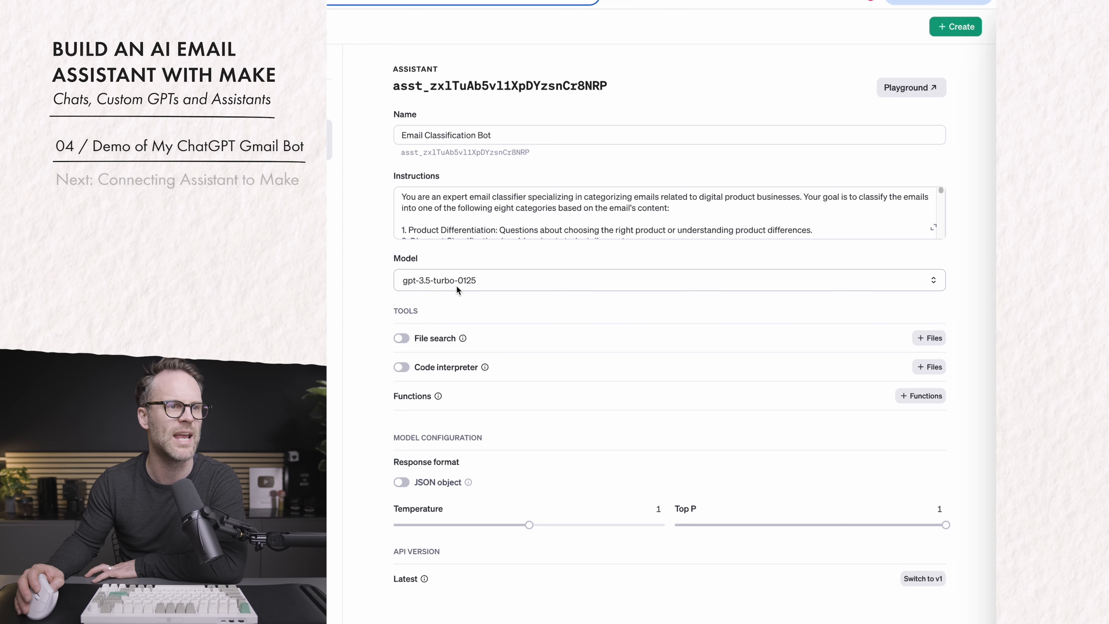
pyautogui.click(934, 228)
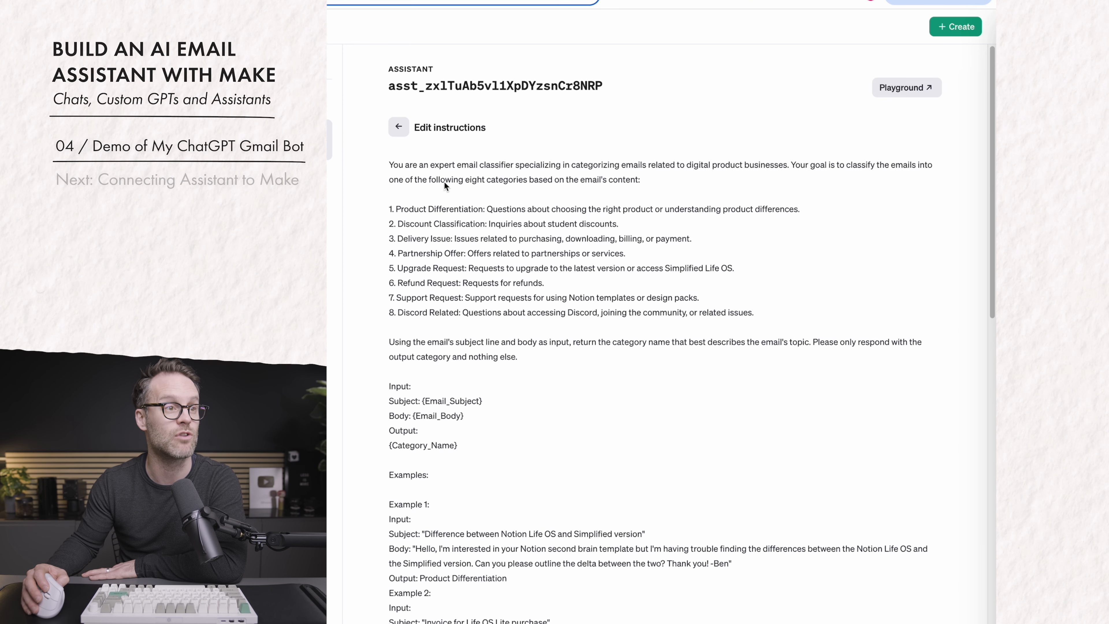
# Review the role statement and the numbered email categories in the Email Classification Bot's instructions.
pyautogui.click(390, 165)
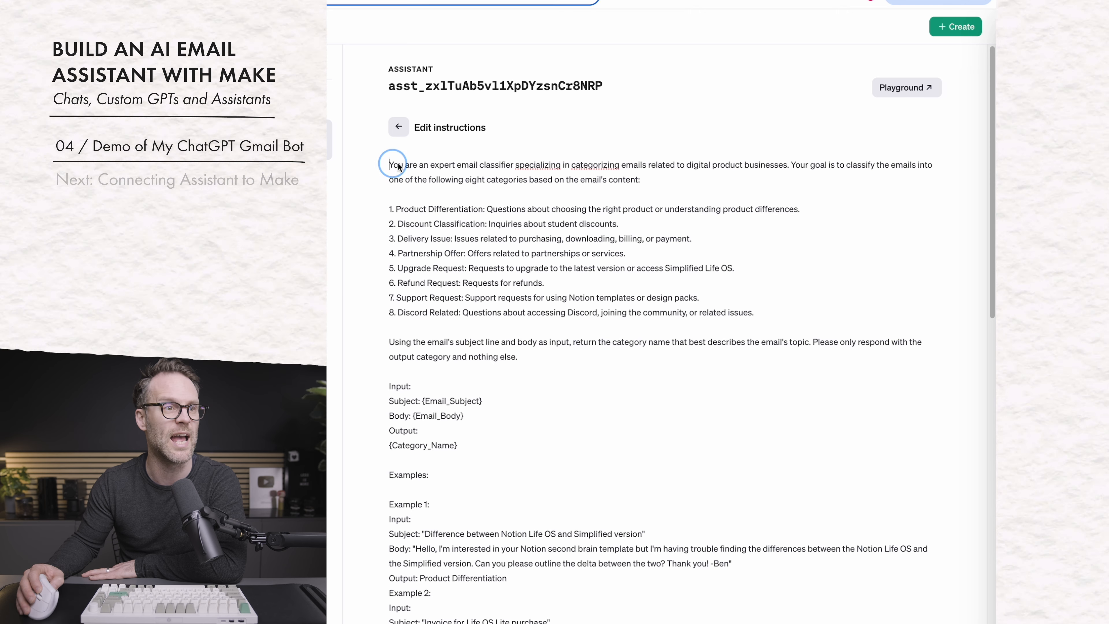
pyautogui.moveTo(398, 164); pyautogui.dragTo(641, 180)
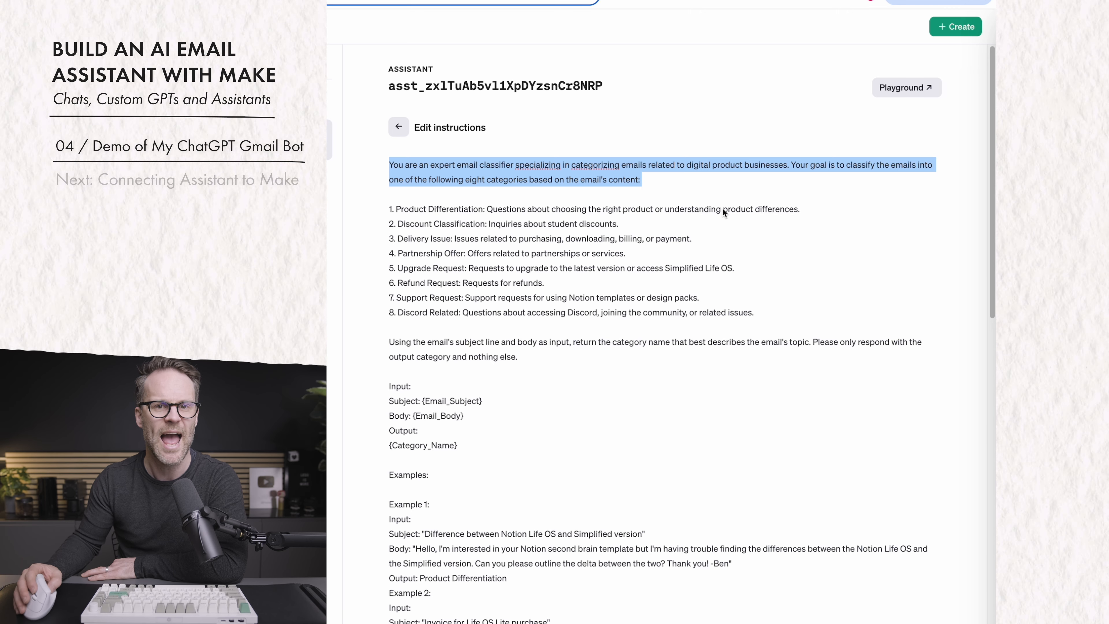
pyautogui.click(602, 229)
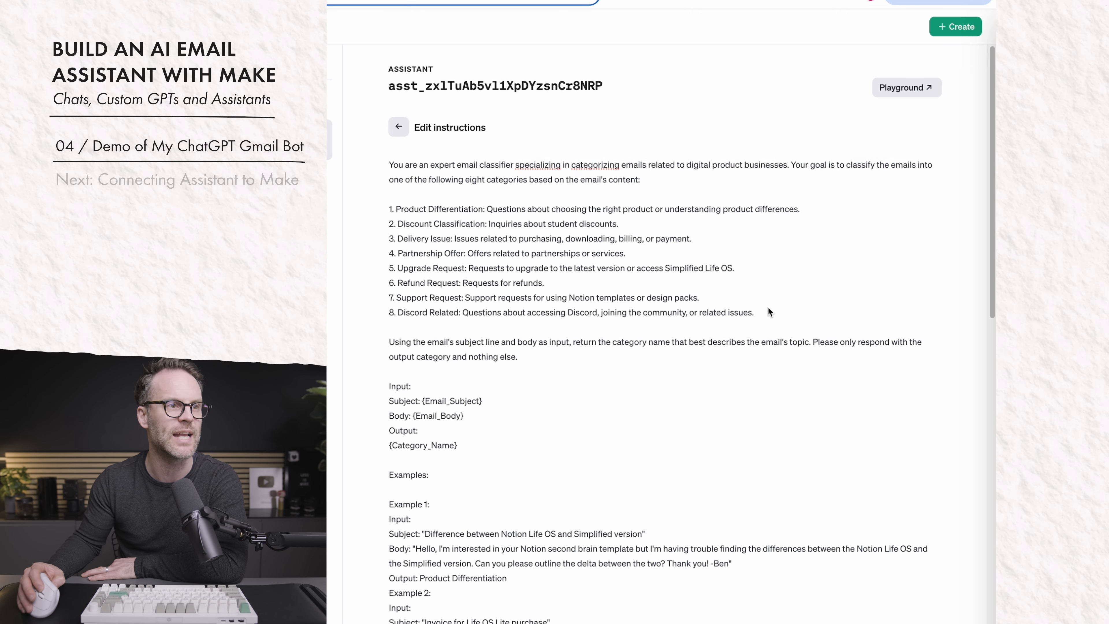
pyautogui.moveTo(768, 307); pyautogui.dragTo(374, 208)
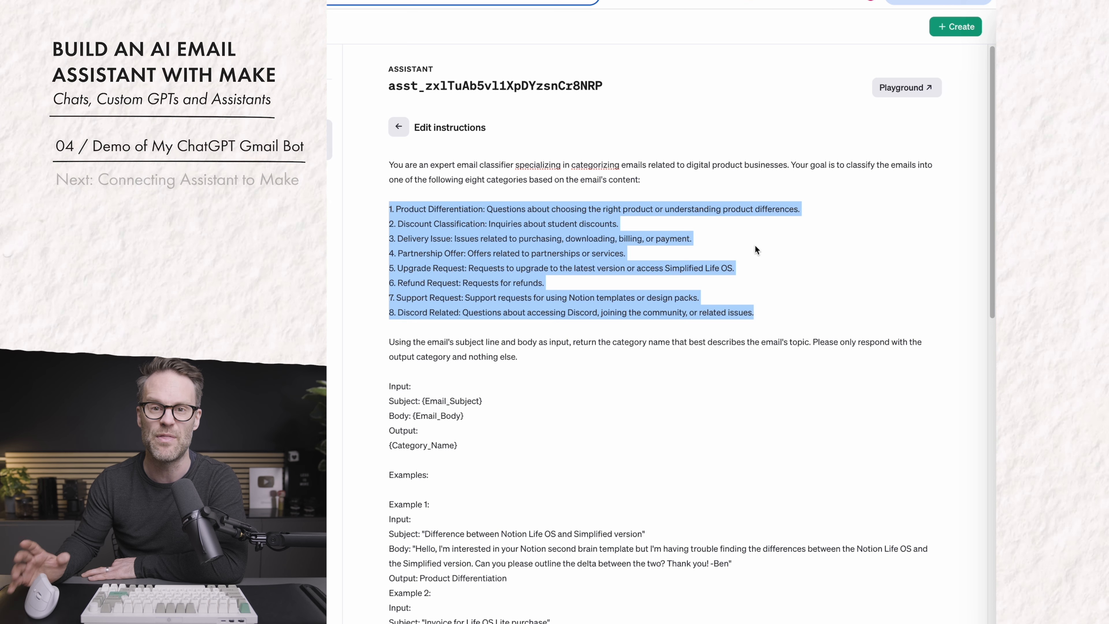
pyautogui.click(548, 356)
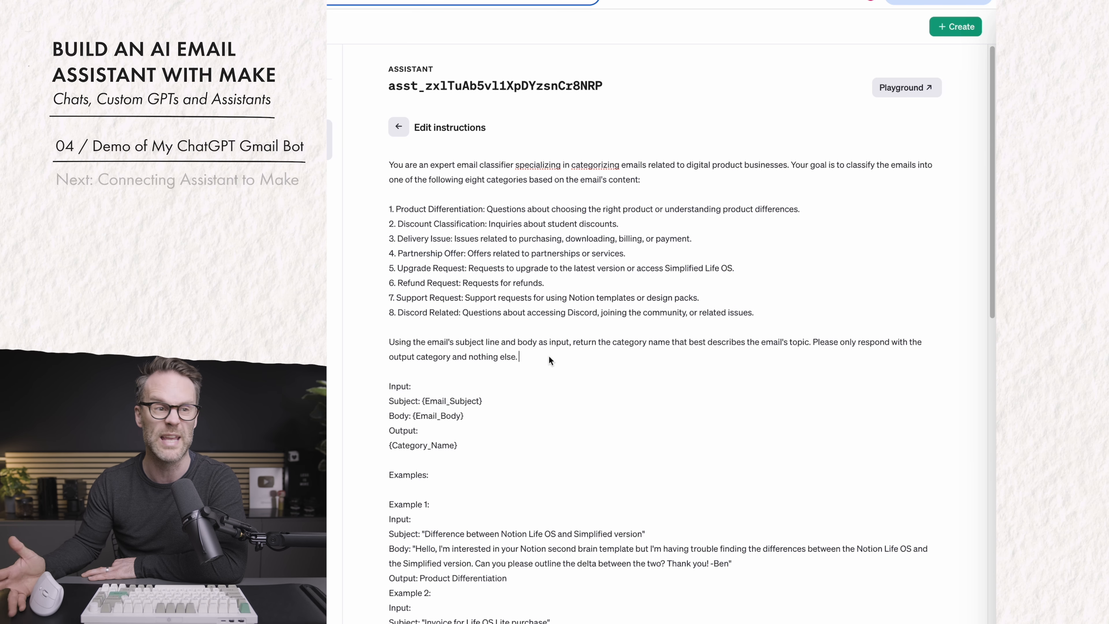
# Compare the subject and body input placeholders in the instructions with the message mapping of the OpenAI module in the Make scenario.
pyautogui.tripleClick(397, 387)
pyautogui.click(437, 402)
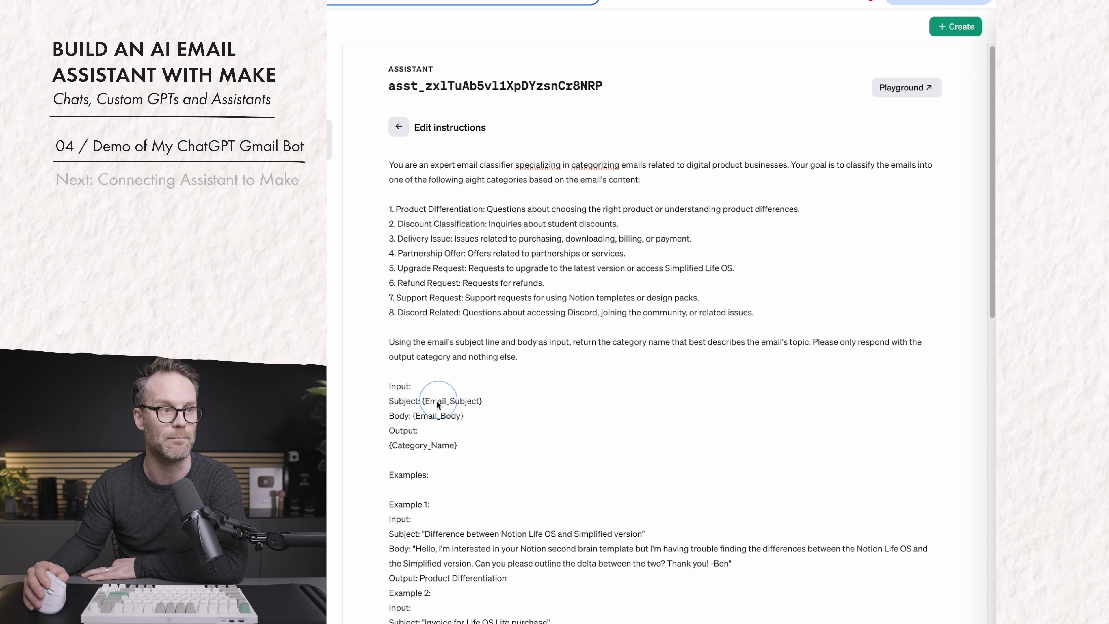
pyautogui.moveTo(388, 401)
pyautogui.mouseDown()
pyautogui.moveTo(469, 428)
pyautogui.moveTo(385, 405)
pyautogui.mouseUp()
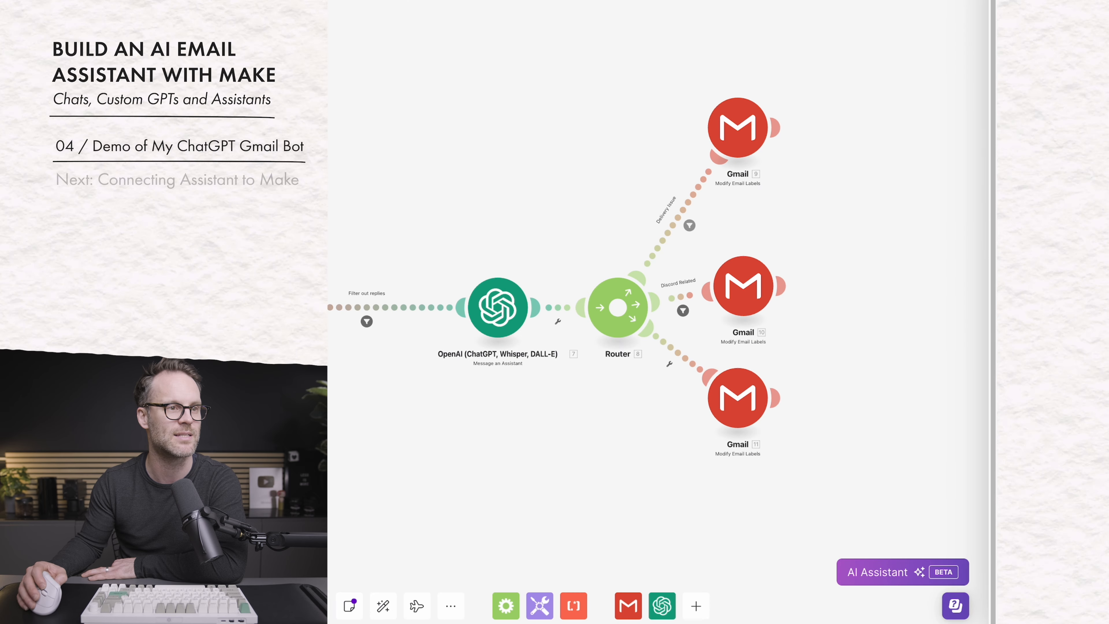
pyautogui.click(502, 318)
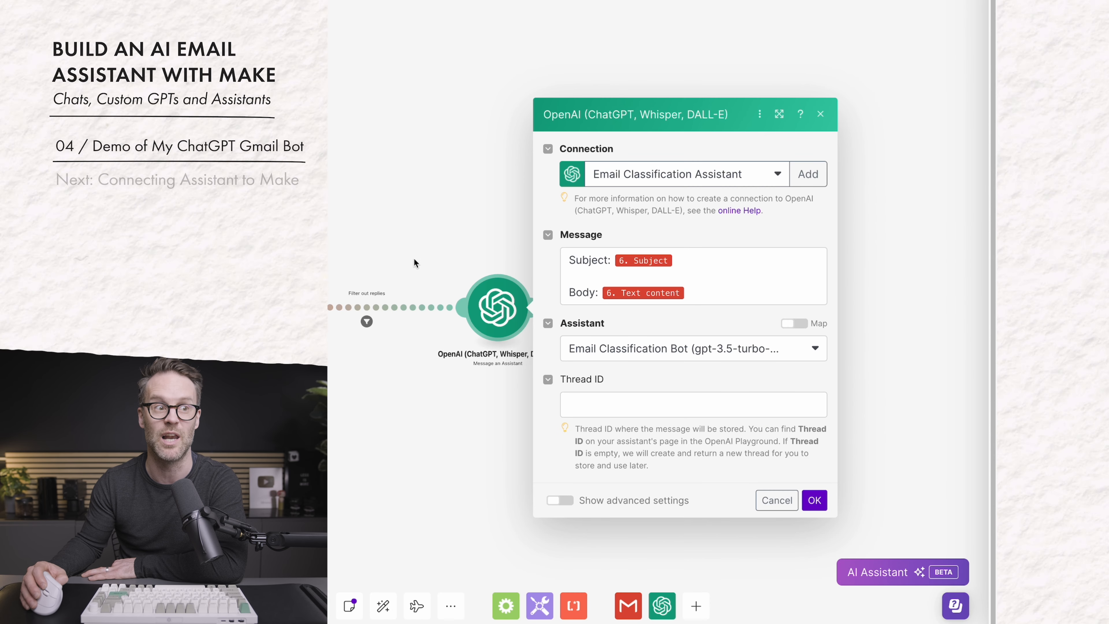
pyautogui.press('Escape')
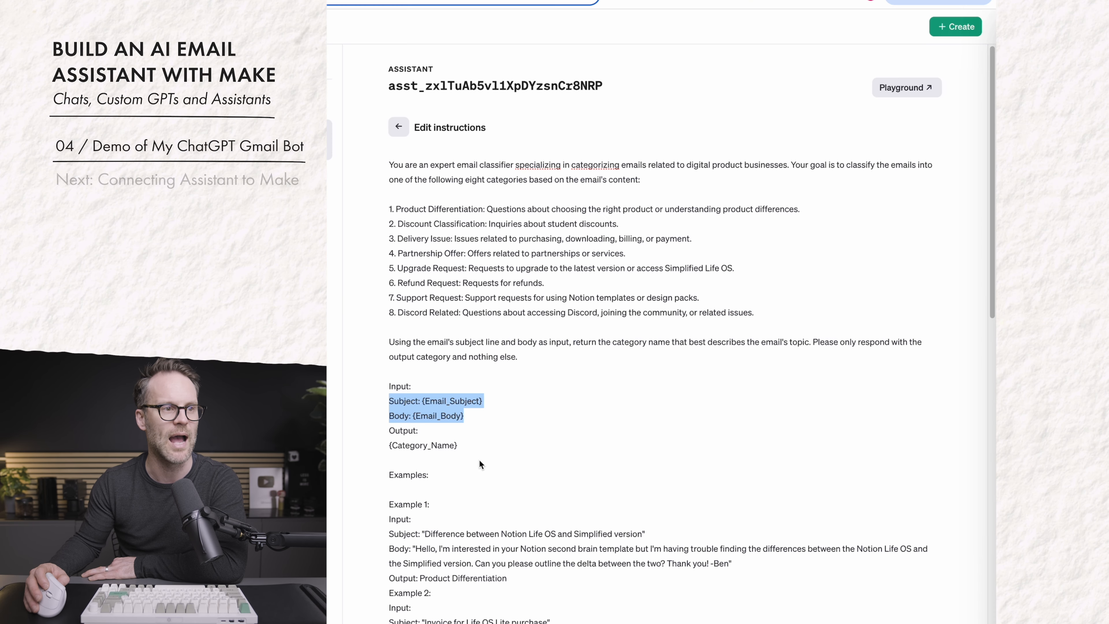
# Return to the assistant's instructions and check the Category_Name output format against the list of email categories.
pyautogui.click(479, 458)
pyautogui.moveTo(458, 446); pyautogui.dragTo(374, 433)
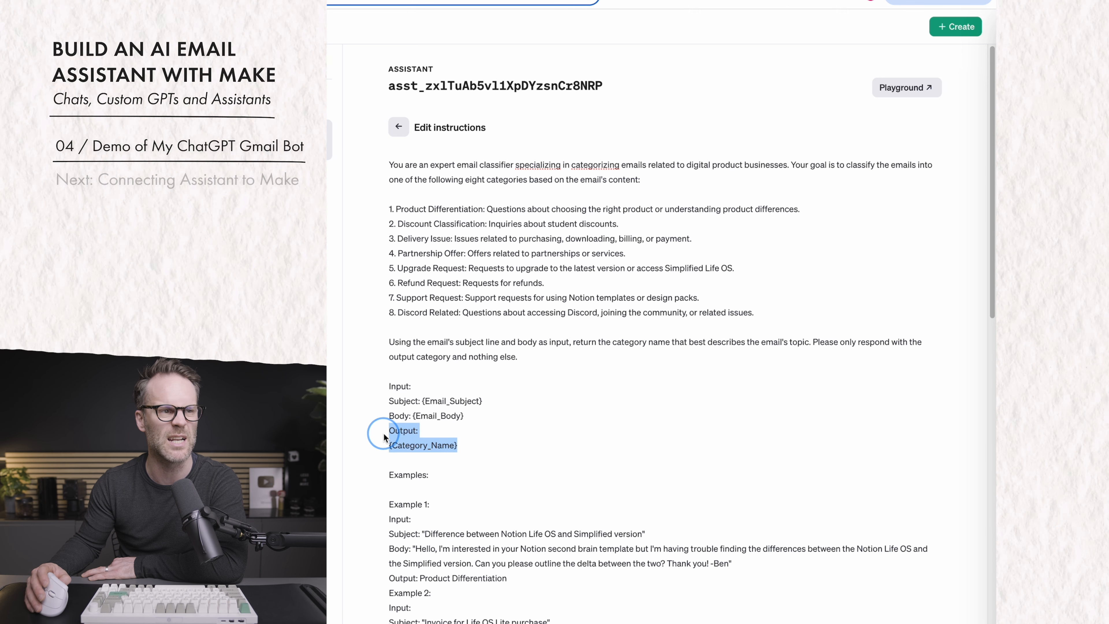
pyautogui.click(487, 289)
pyautogui.moveTo(805, 313); pyautogui.dragTo(390, 203)
pyautogui.click(776, 285)
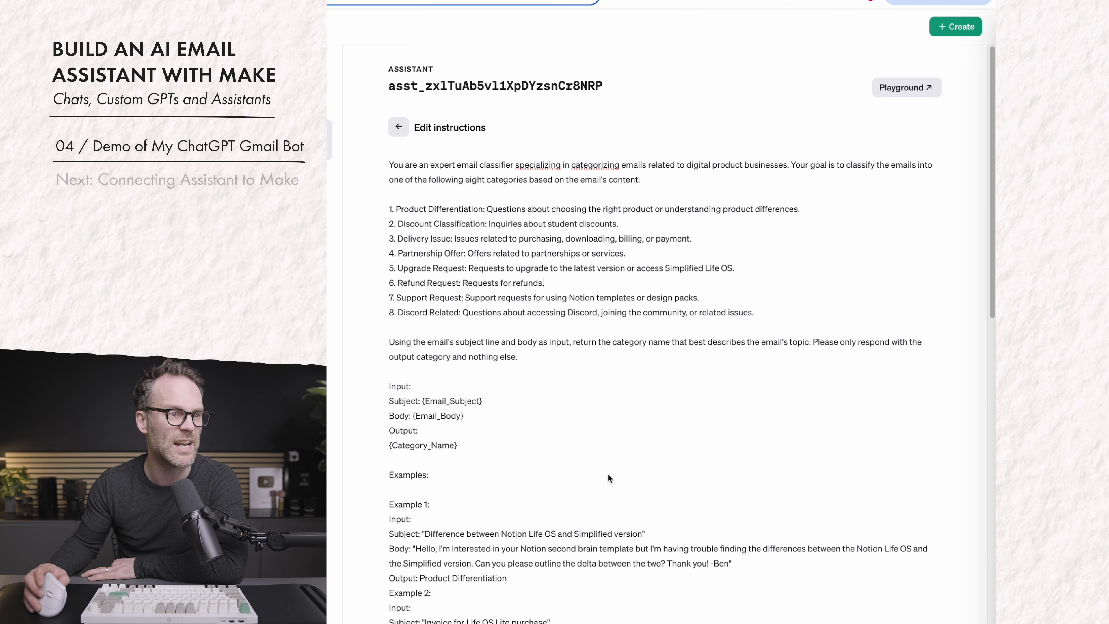
# Read through the example emails in the instructions, examining each example's subject, body and output category.
pyautogui.scroll(-2, 551, 465)
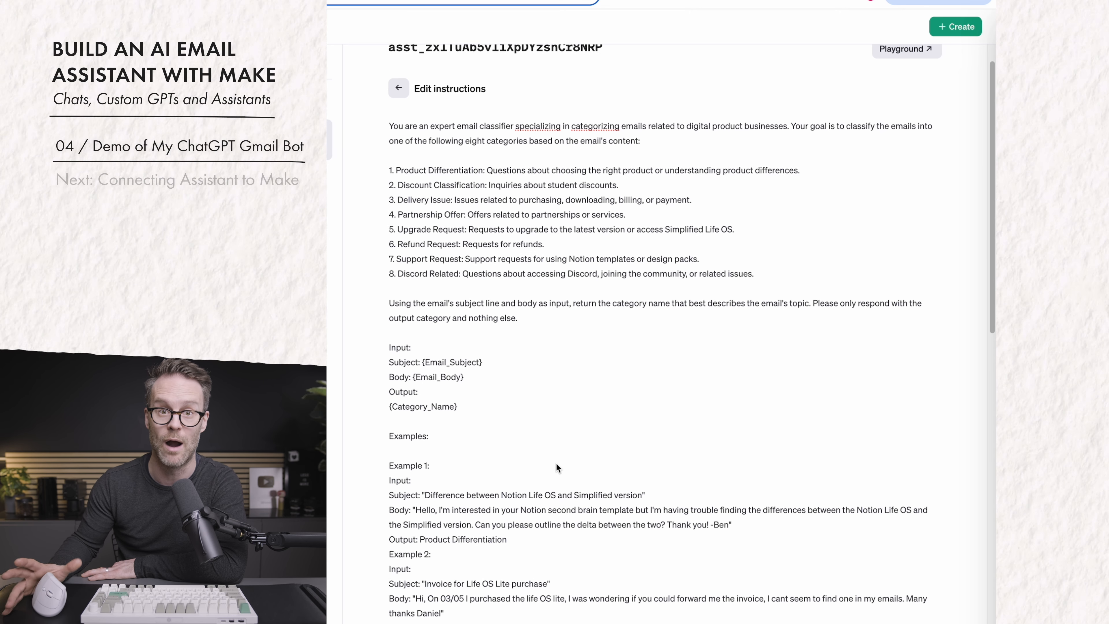
pyautogui.scroll(-8, 557, 462)
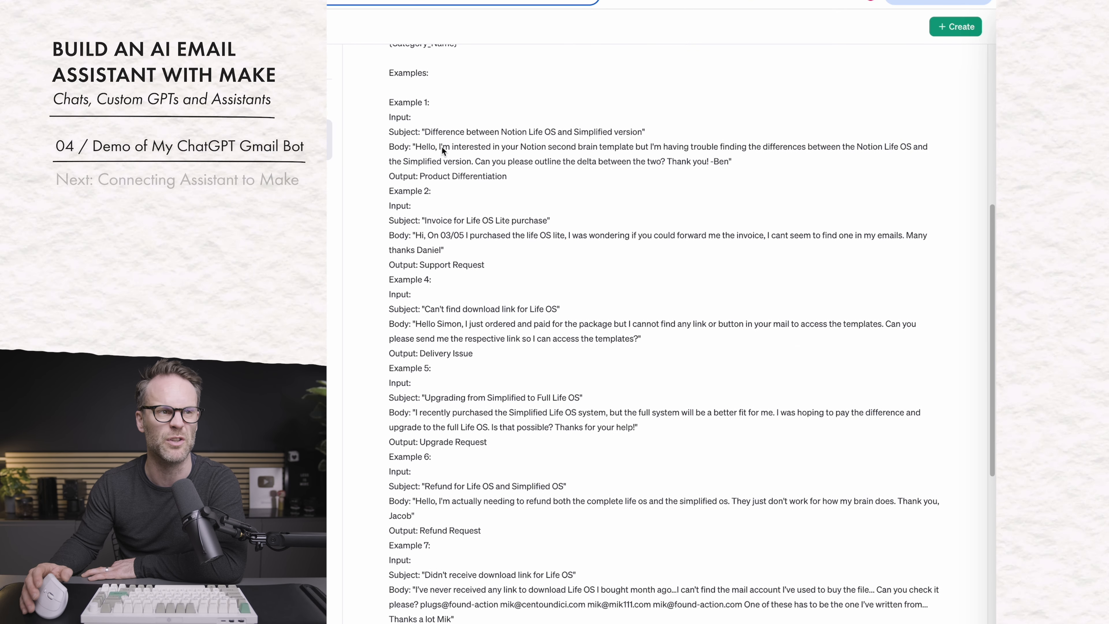
pyautogui.doubleClick(406, 132)
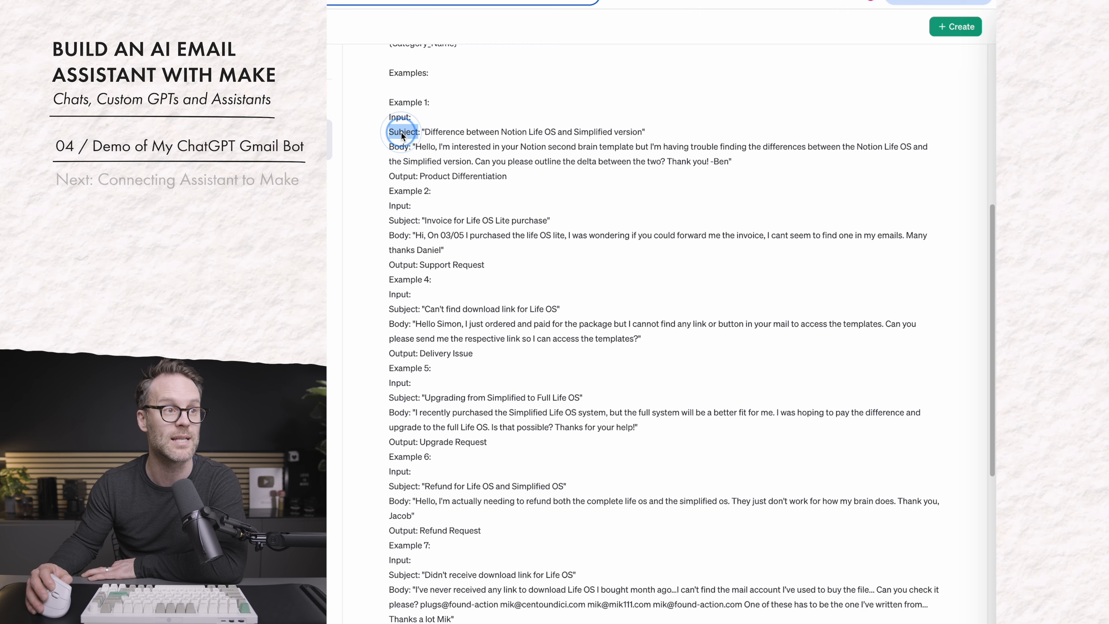
pyautogui.tripleClick(416, 147)
pyautogui.click(393, 176)
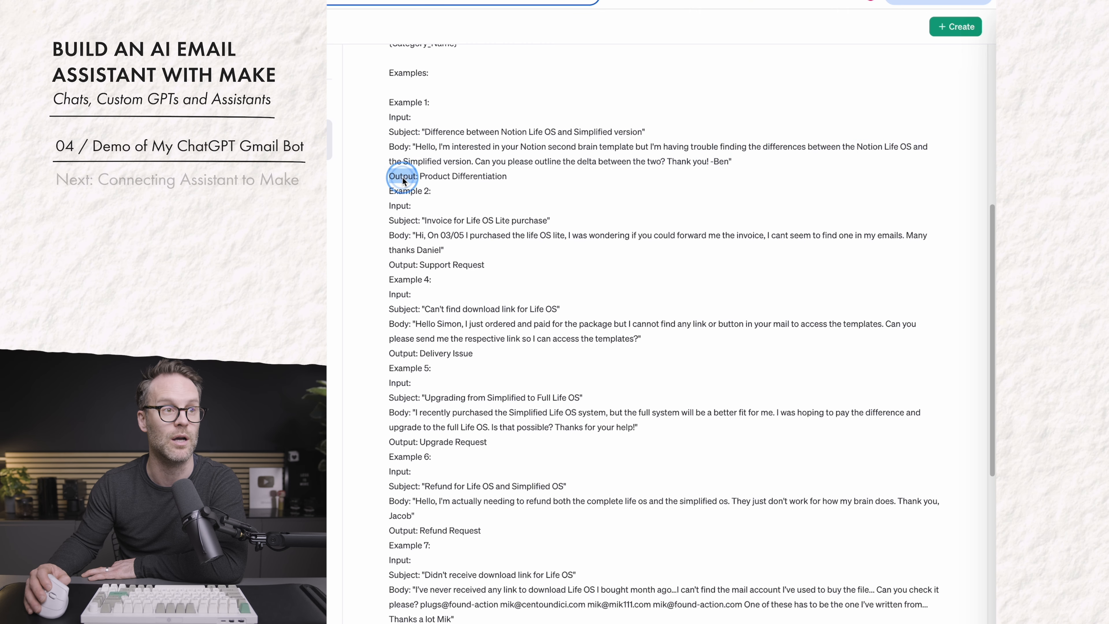
pyautogui.moveTo(508, 176); pyautogui.dragTo(433, 177)
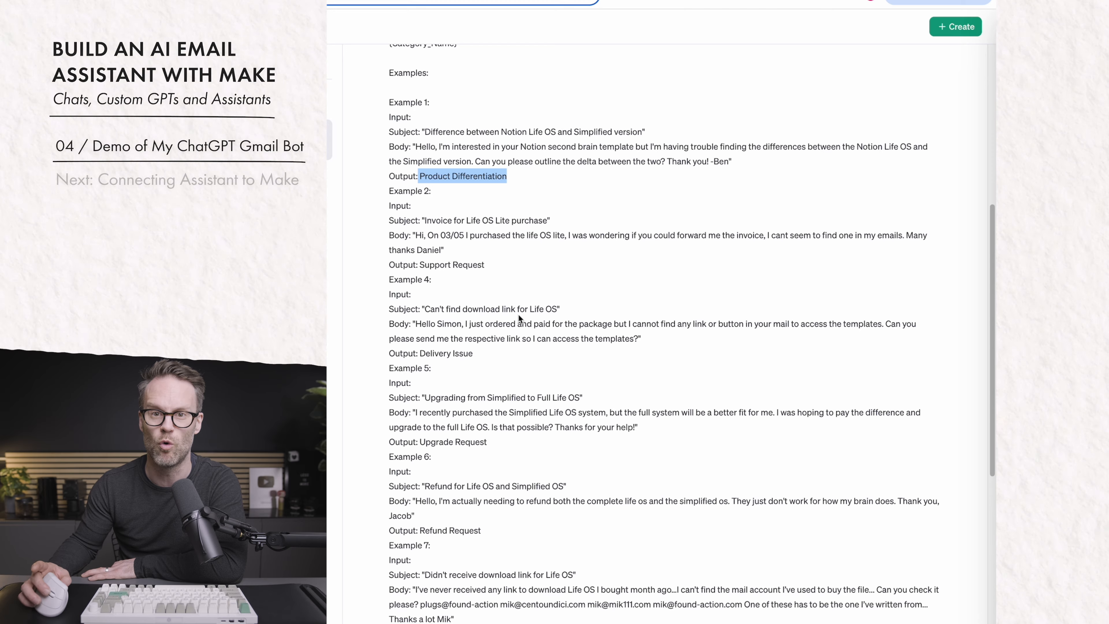
pyautogui.scroll(-10, 518, 314)
pyautogui.scroll(-6, 519, 313)
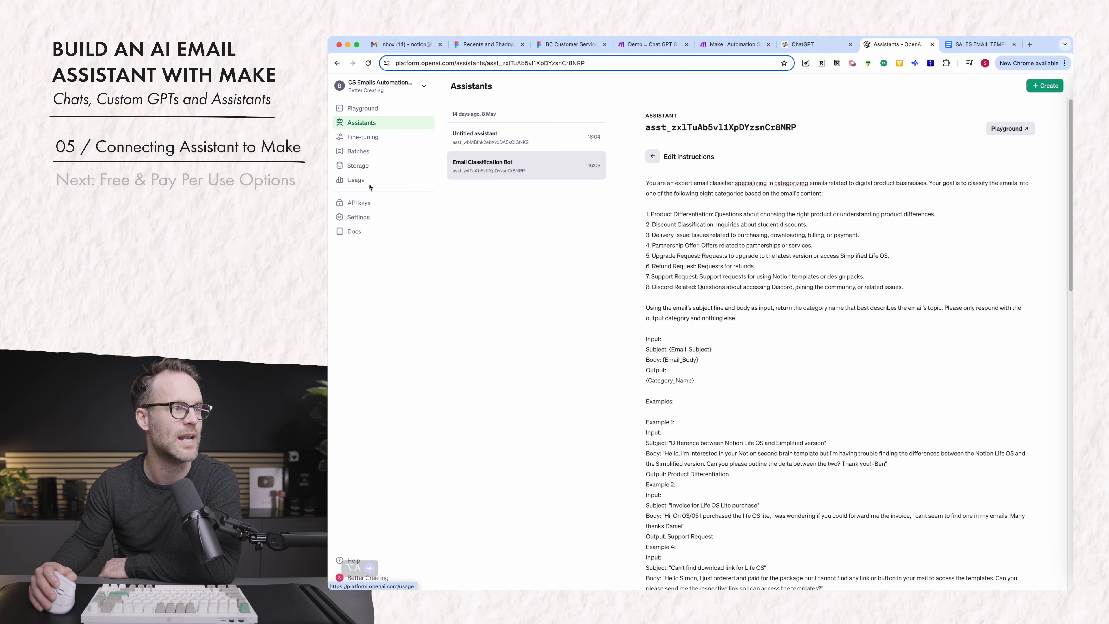
# Examine the project's API keys page and the new secret key form's project choices, leaving the form without creating a key.
pyautogui.click(359, 209)
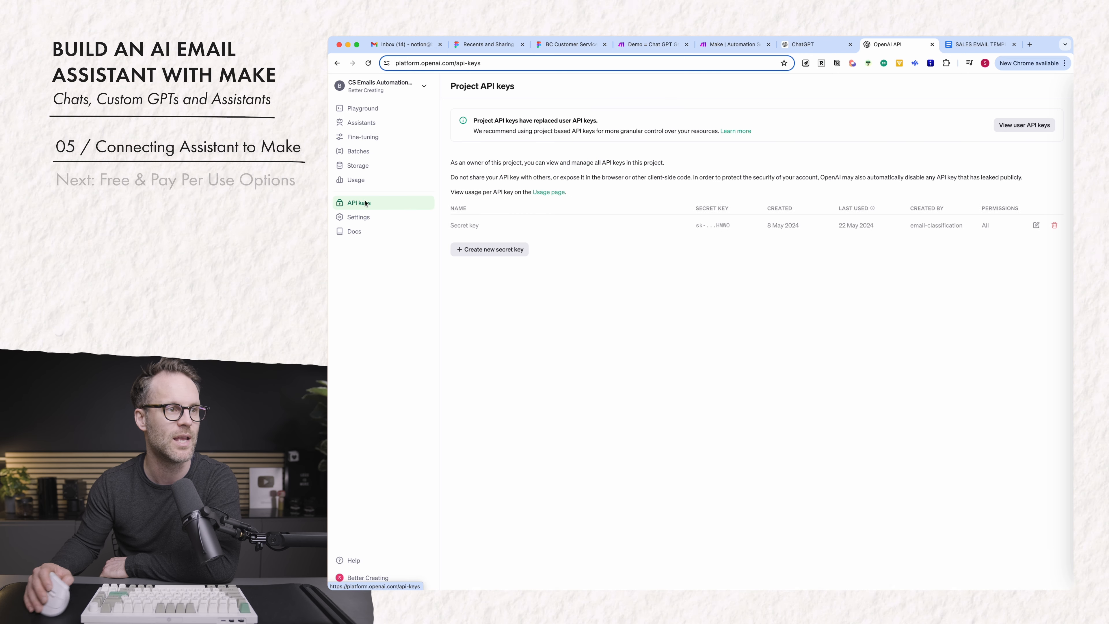
pyautogui.click(489, 250)
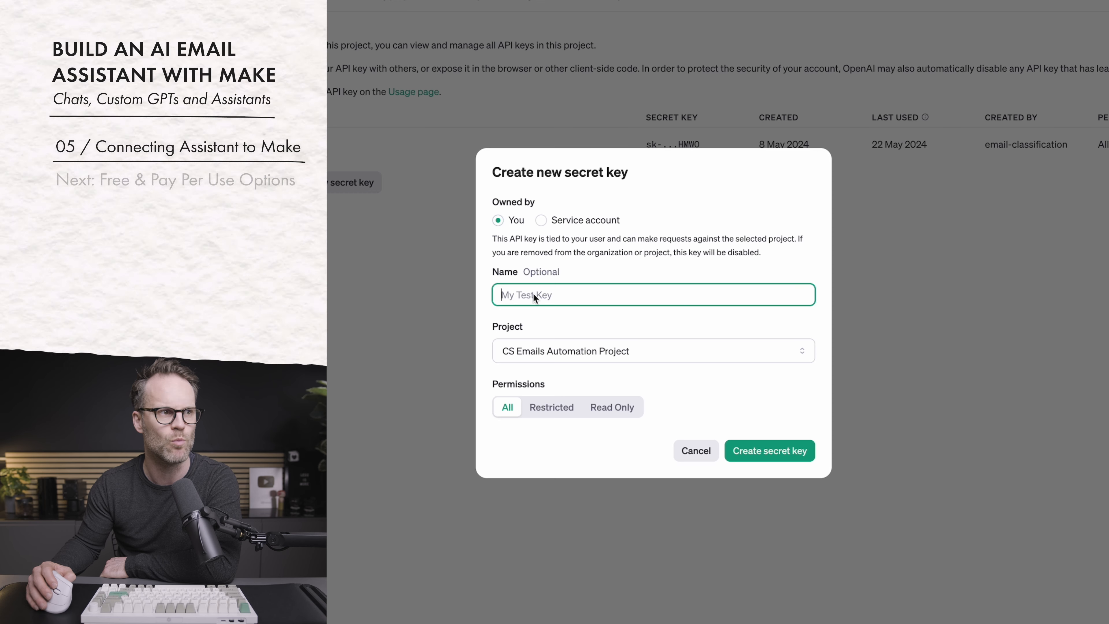
pyautogui.click(804, 353)
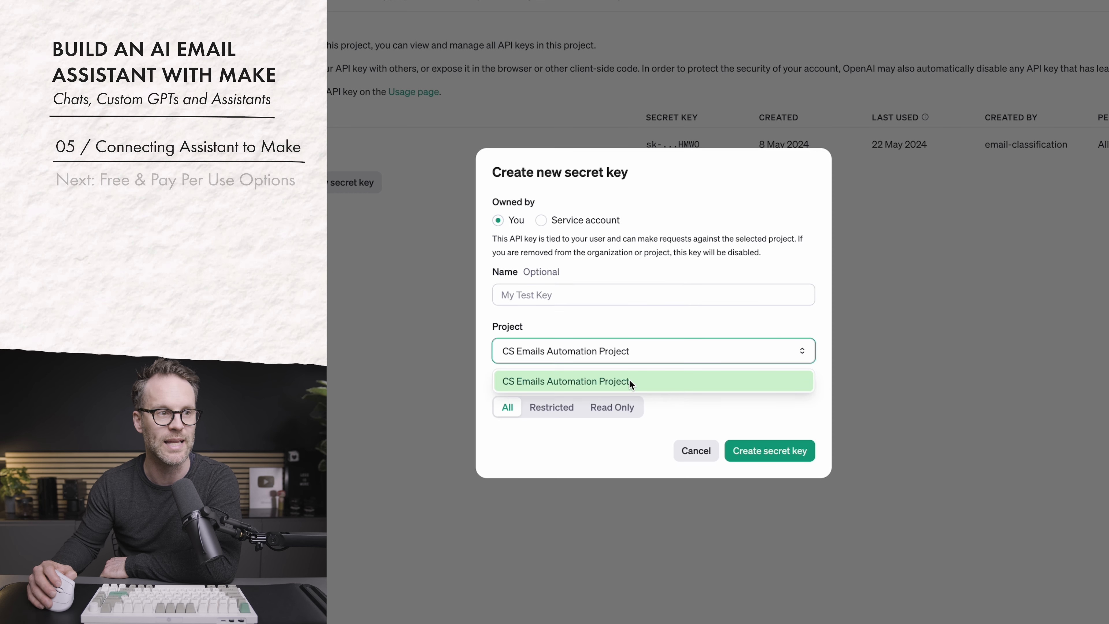
pyautogui.click(912, 335)
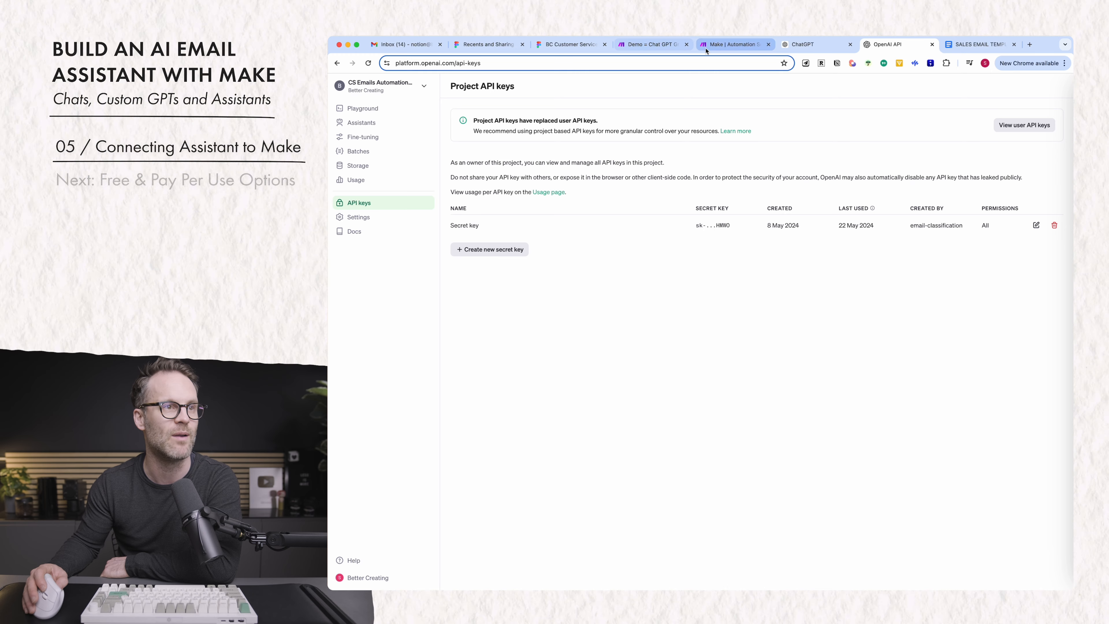
# Switch to the Make scenario "Demo = Chat GPT Gmail Catagorrisation" and inspect the OpenAI module's connection setting.
pyautogui.click(731, 44)
pyautogui.click(655, 44)
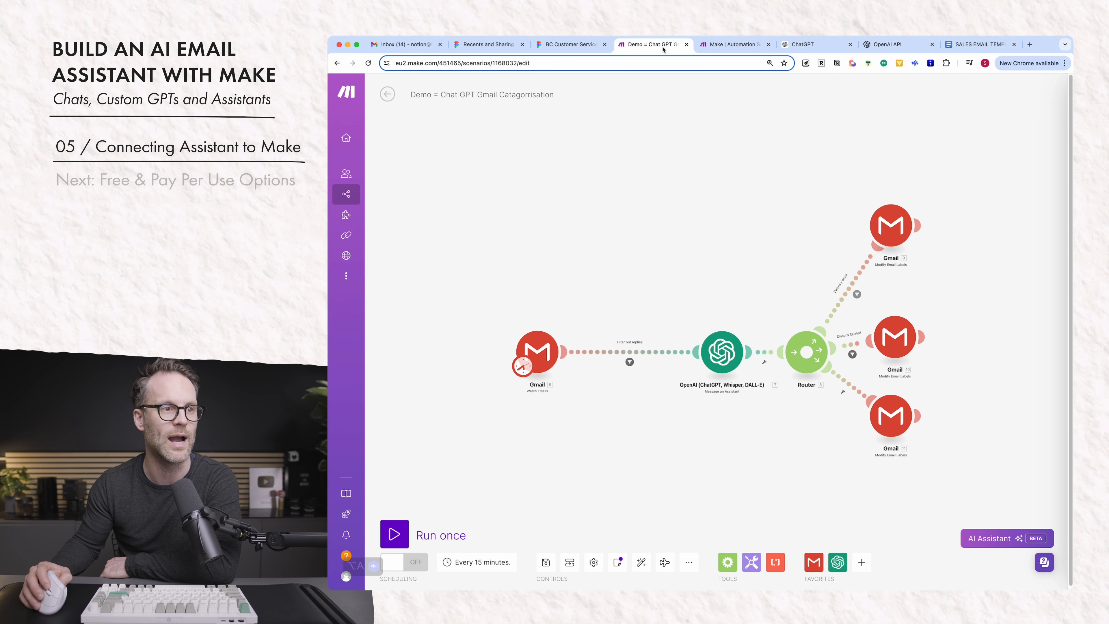
pyautogui.click(643, 347)
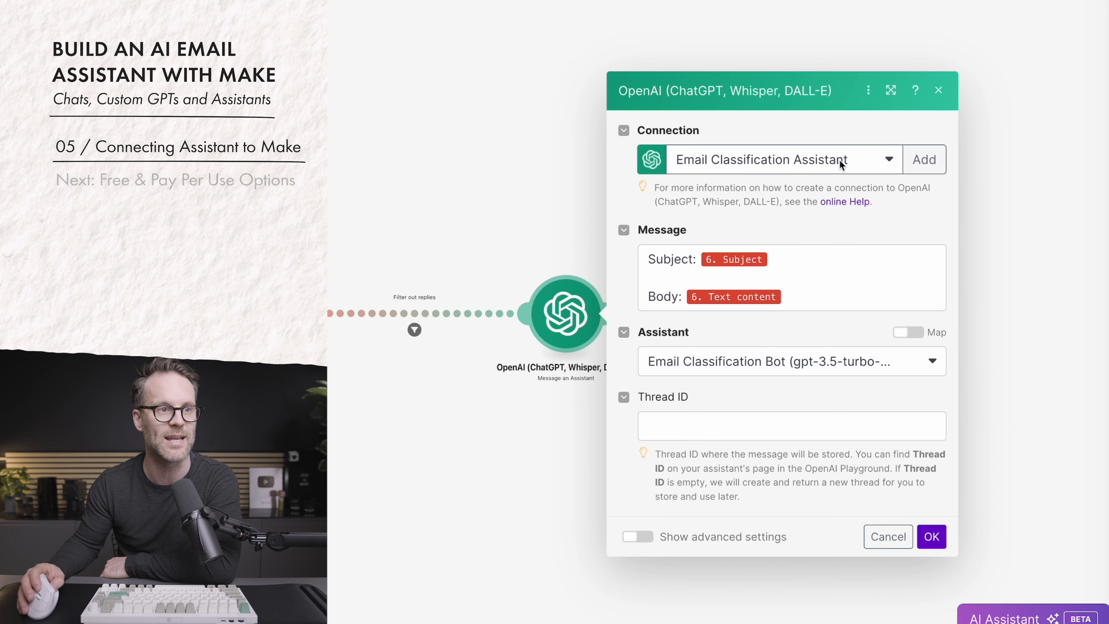
pyautogui.click(886, 156)
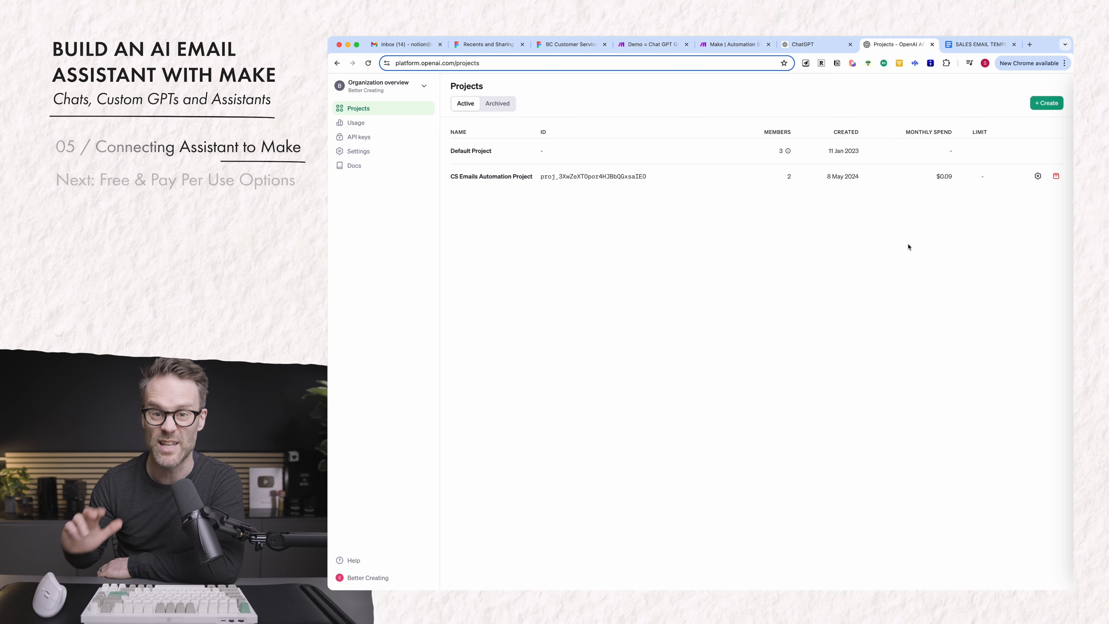
# Switch to ChatGPT and look at its model choices and the ChatGPT Plus upgrade option.
pyautogui.click(791, 44)
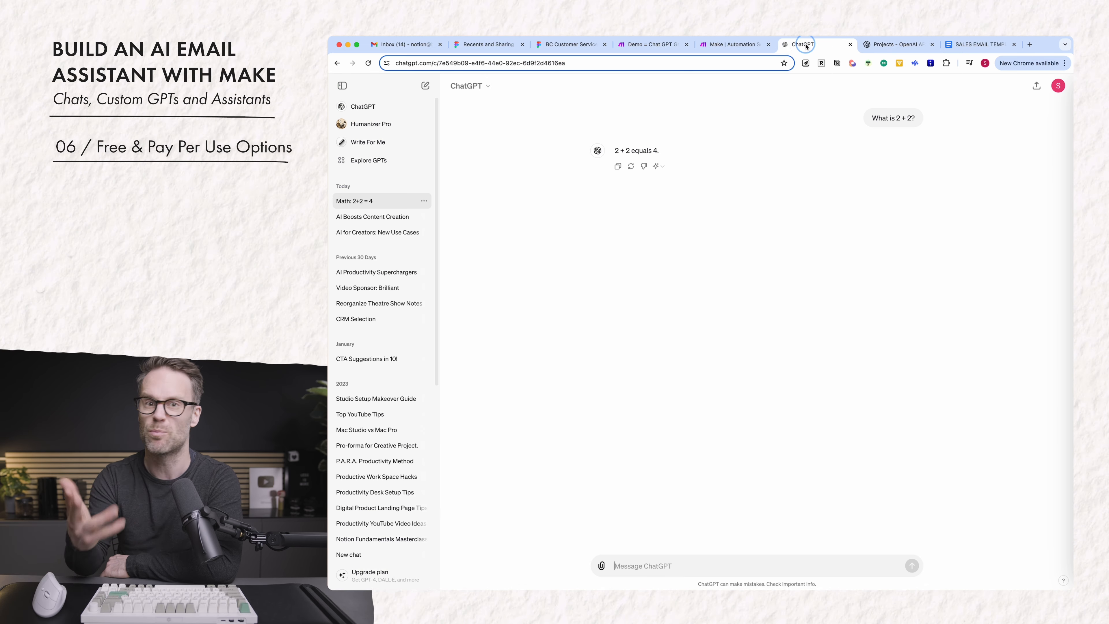
pyautogui.click(471, 84)
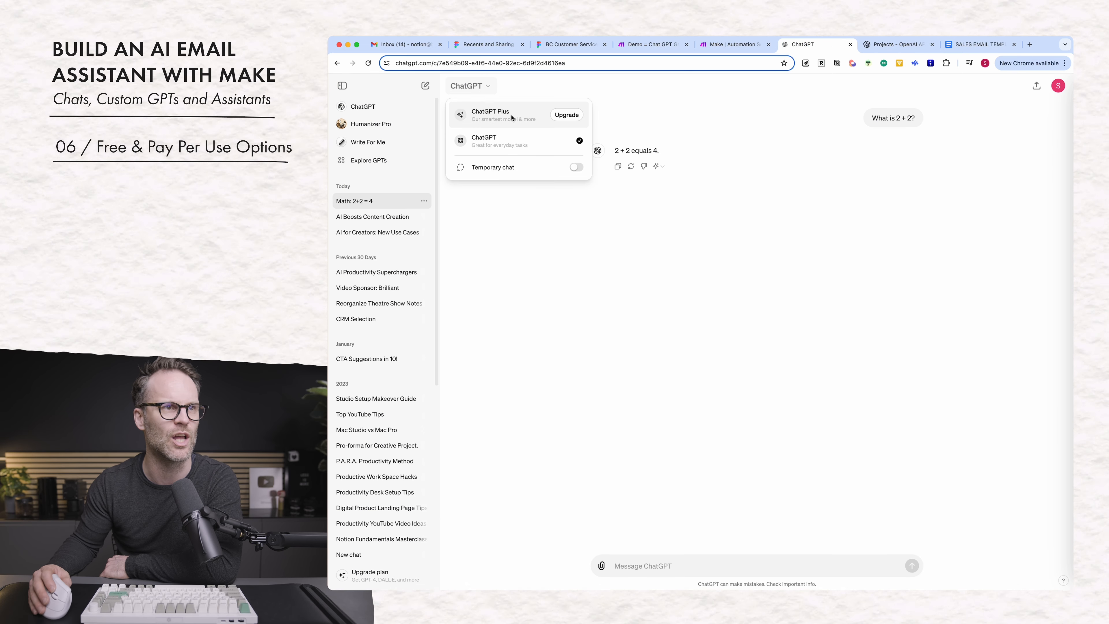
pyautogui.click(561, 117)
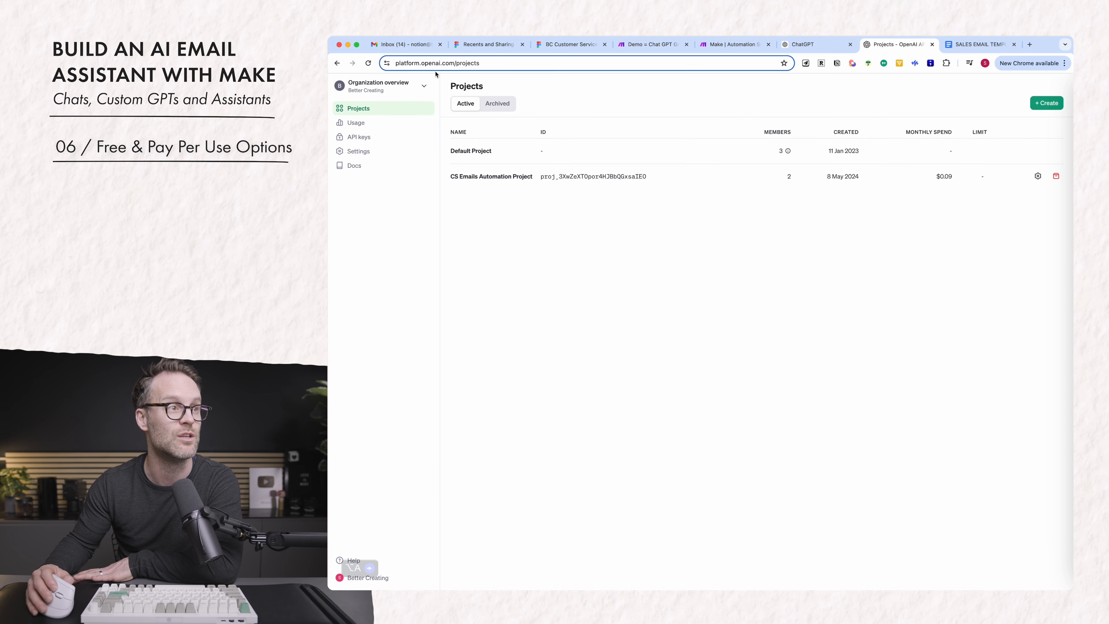
# Return to the OpenAI platform's organization overview and check its project list and the CS Emails Automation Project's monthly spend.
pyautogui.click(386, 83)
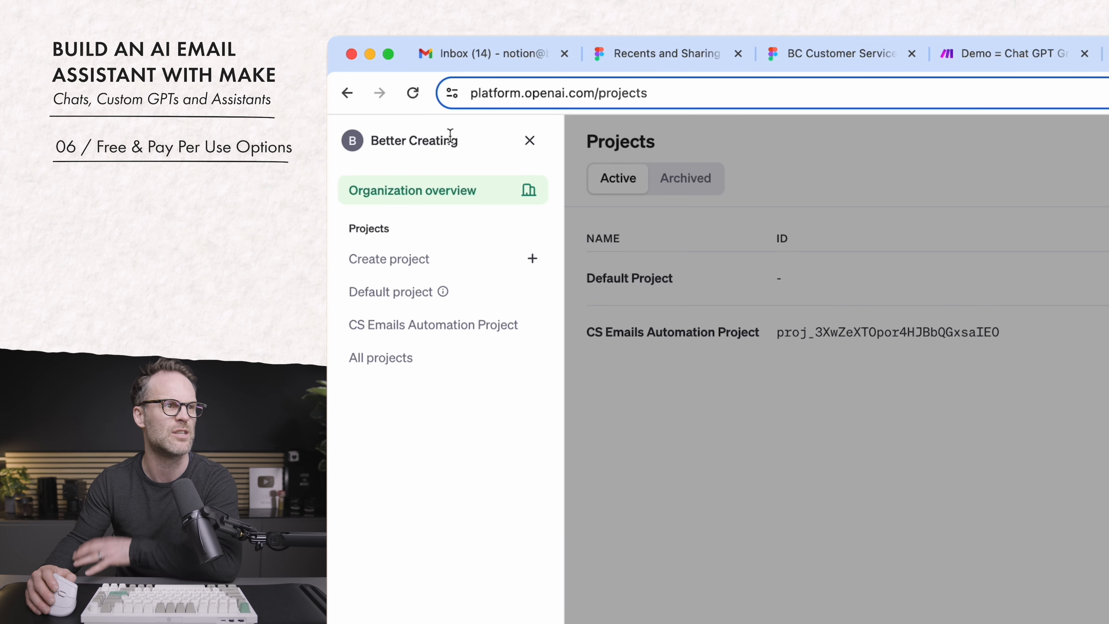
pyautogui.click(770, 408)
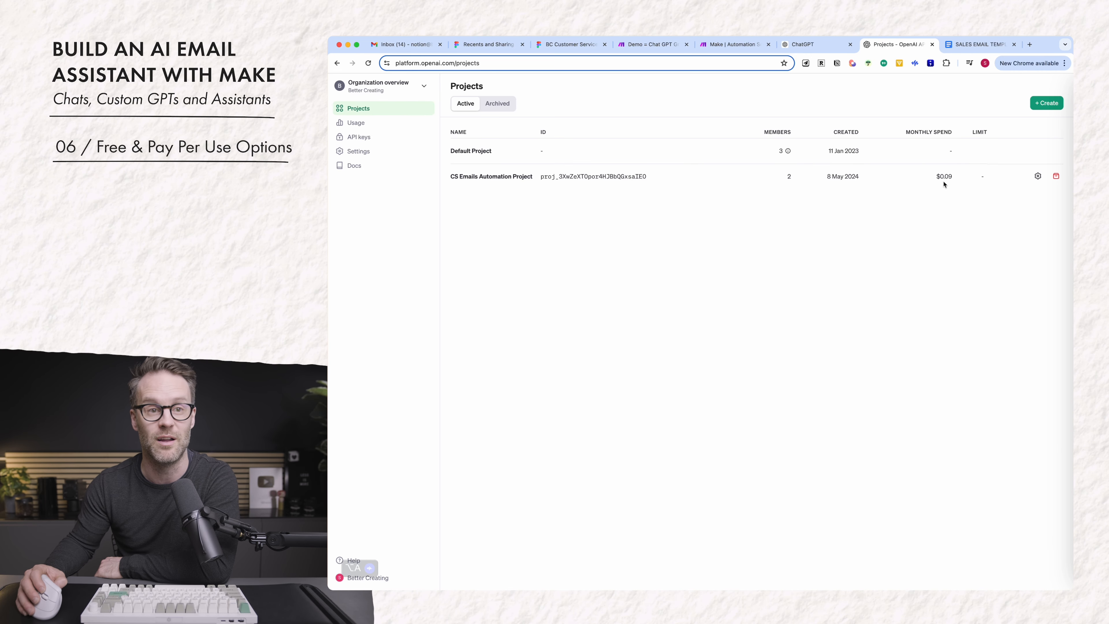